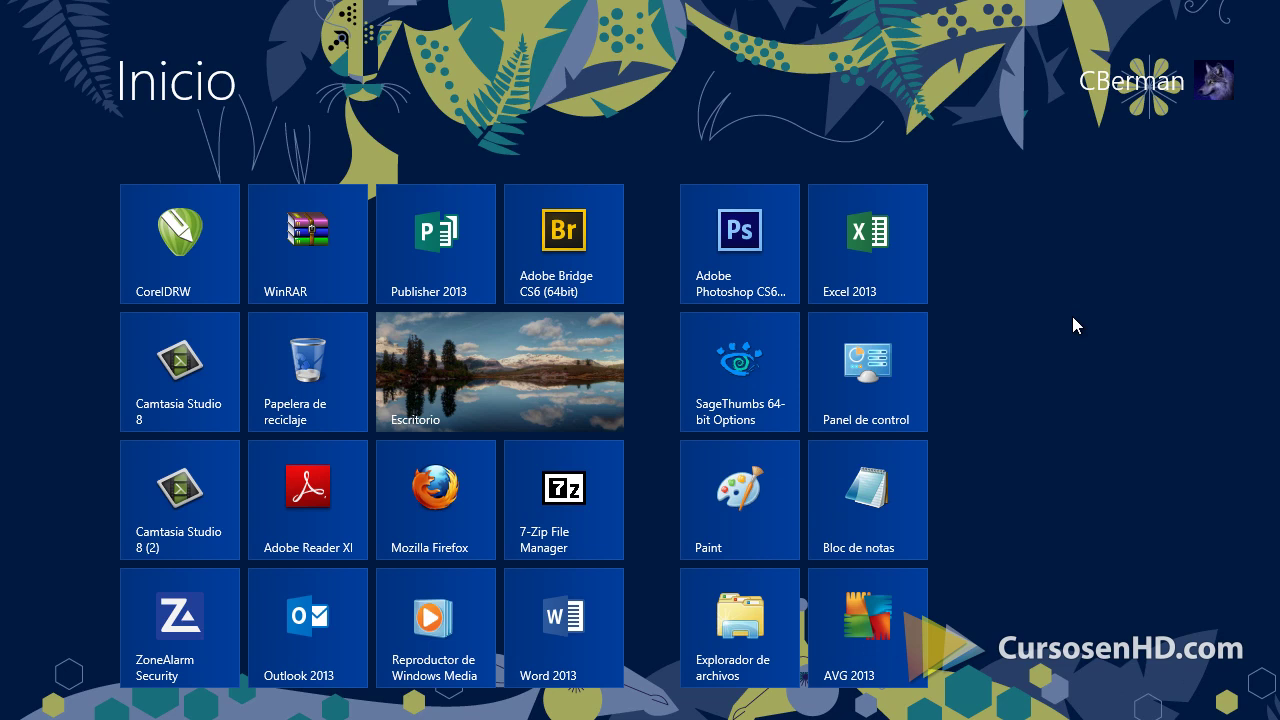
Step: Search the system settings for "bit" and open Cifrado de unidad BitLocker
{"action": "type", "text": "bit"}
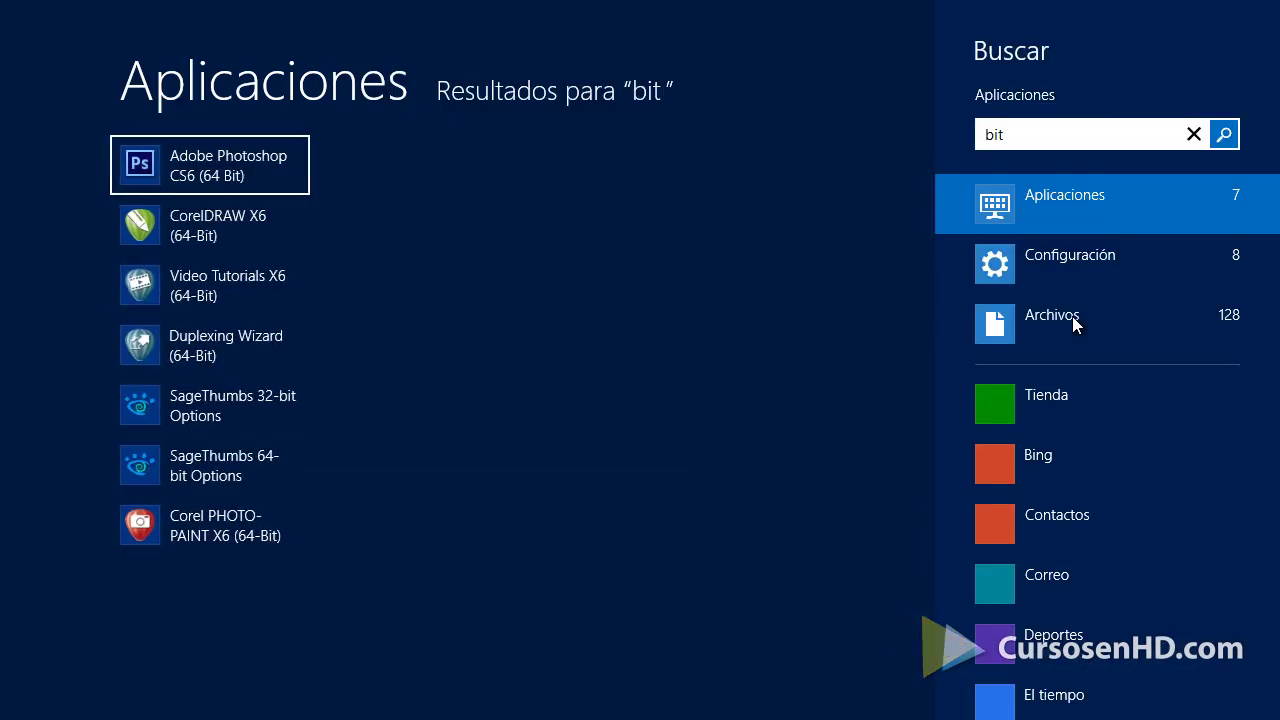
{"action": "left_click", "coordinate": [1079, 267]}
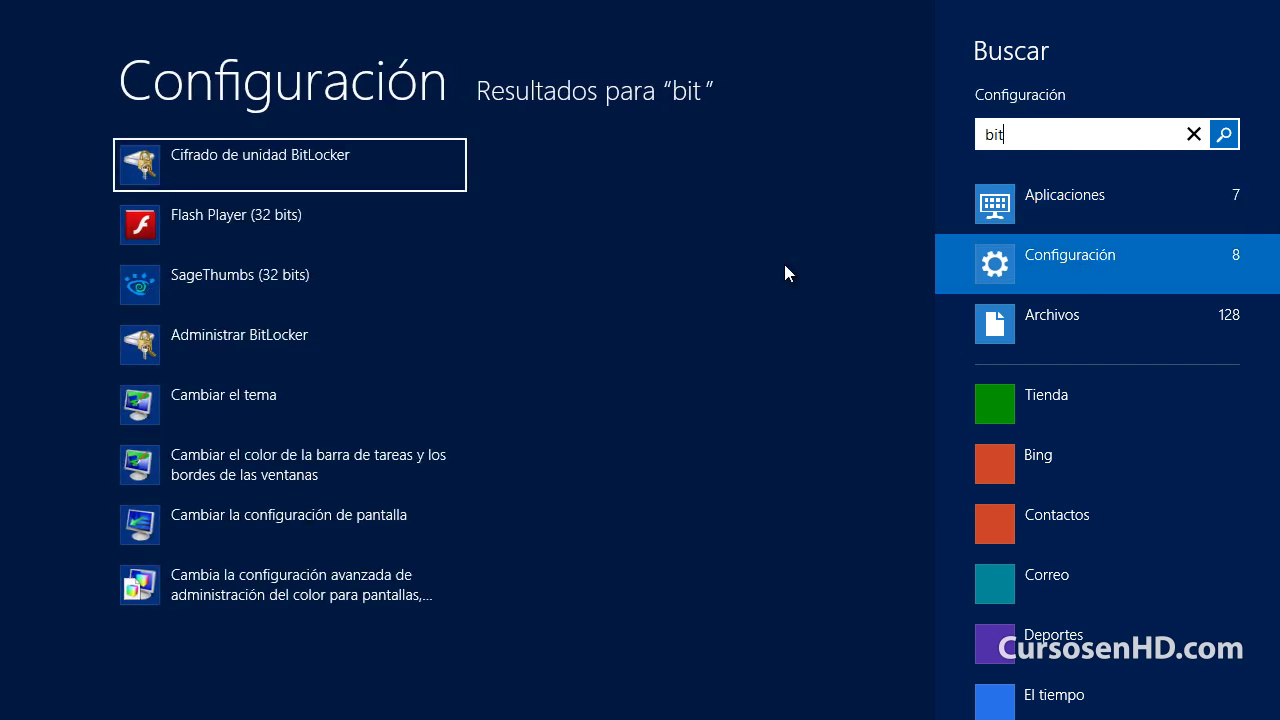
{"action": "left_click", "coordinate": [300, 170]}
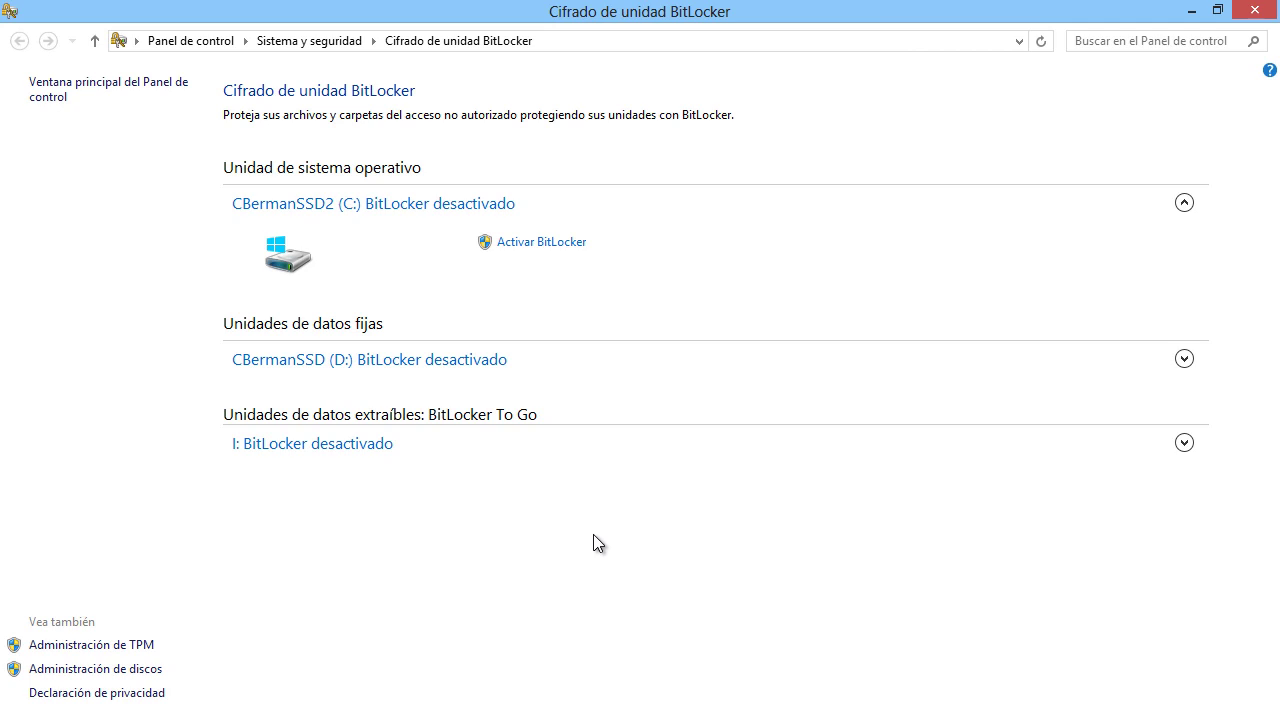
Step: Switch to the File Explorer window to view the contents of removable drive I:, then minimize it to return to the BitLocker settings
{"action": "key", "text": "alt+e"}
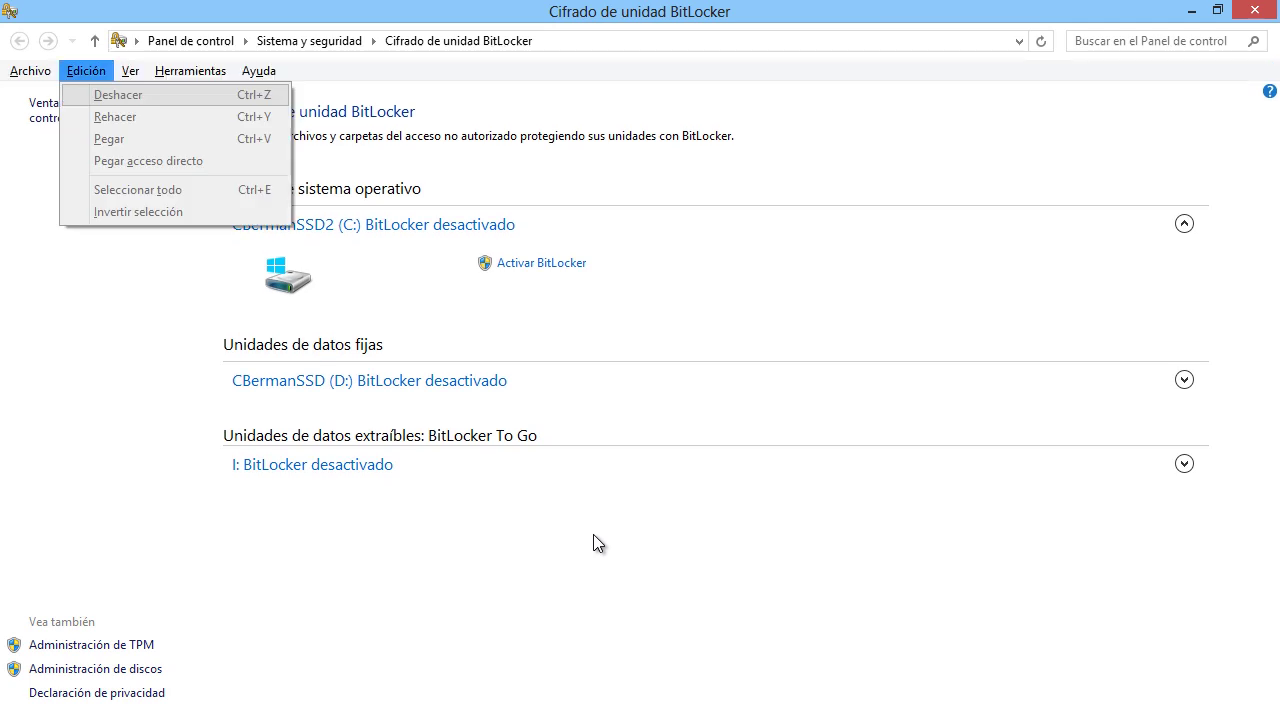
{"action": "key", "text": "alt"}
{"action": "key", "text": "alt+Tab"}
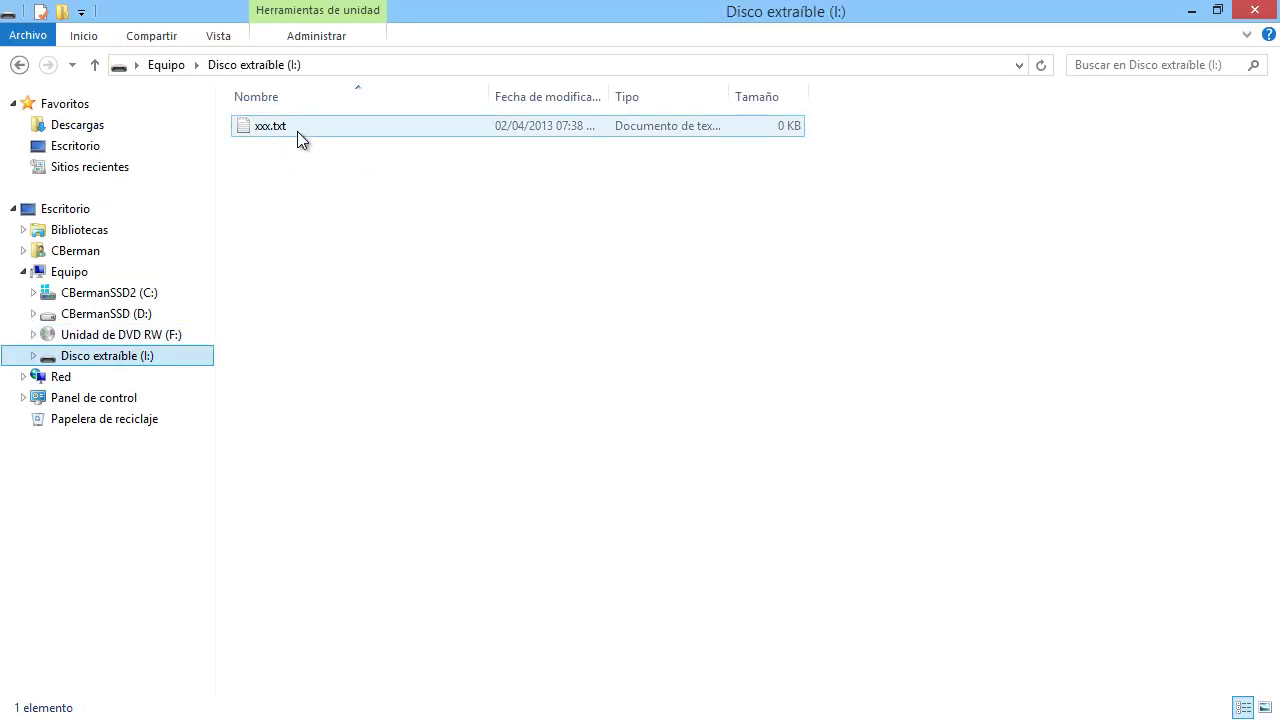
{"action": "left_click", "coordinate": [1193, 17]}
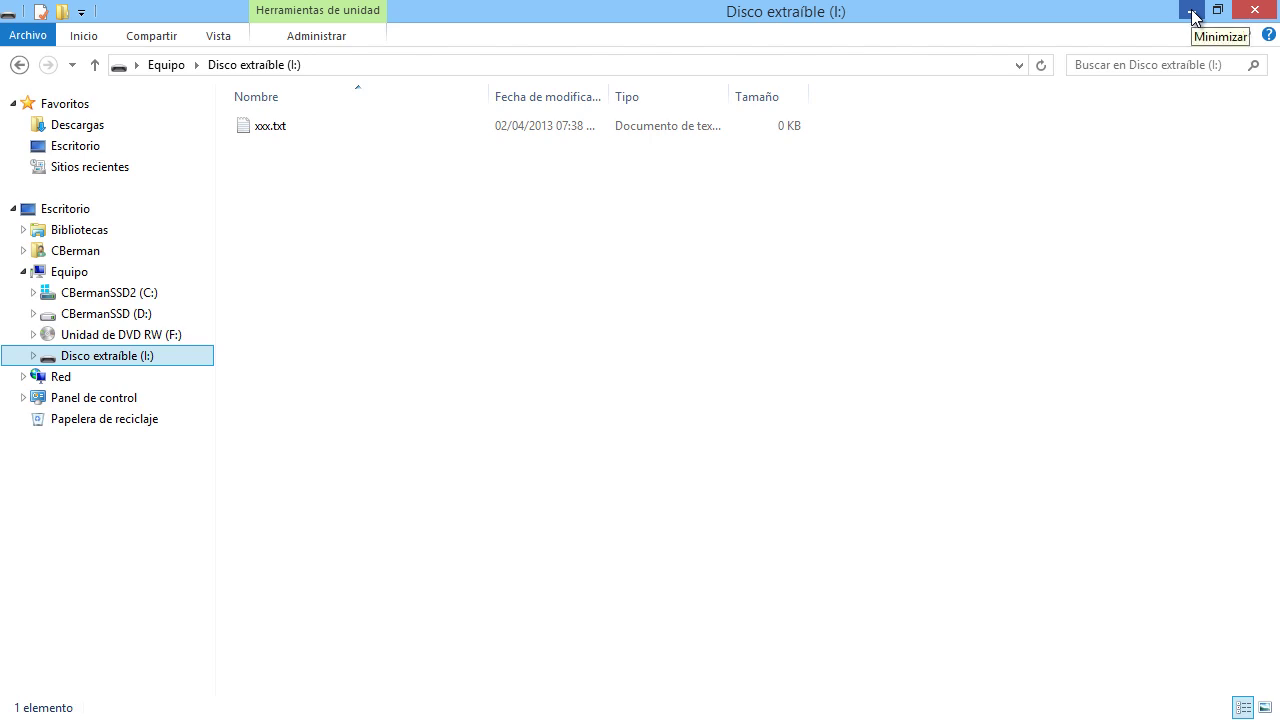
{"action": "left_click", "coordinate": [1193, 14]}
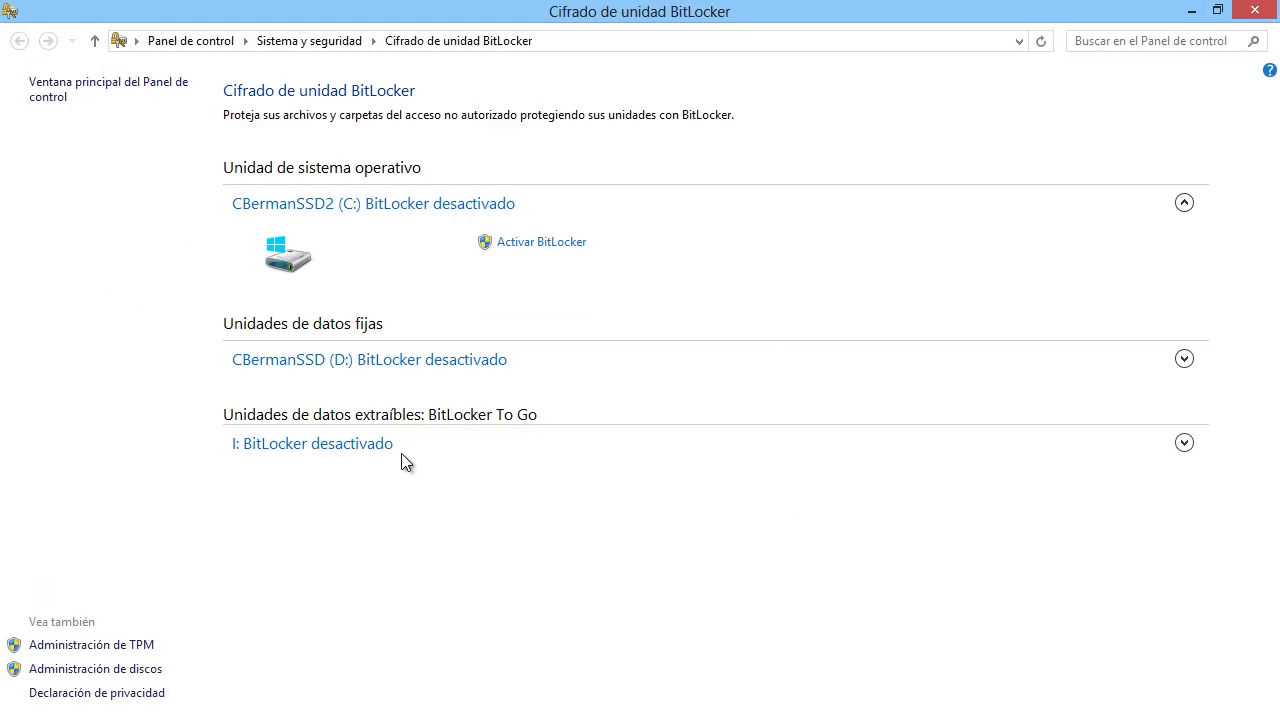
Step: Start activating BitLocker on removable drive I: with password unlocking, enter and confirm the drive password, and continue
{"action": "left_click", "coordinate": [1180, 445]}
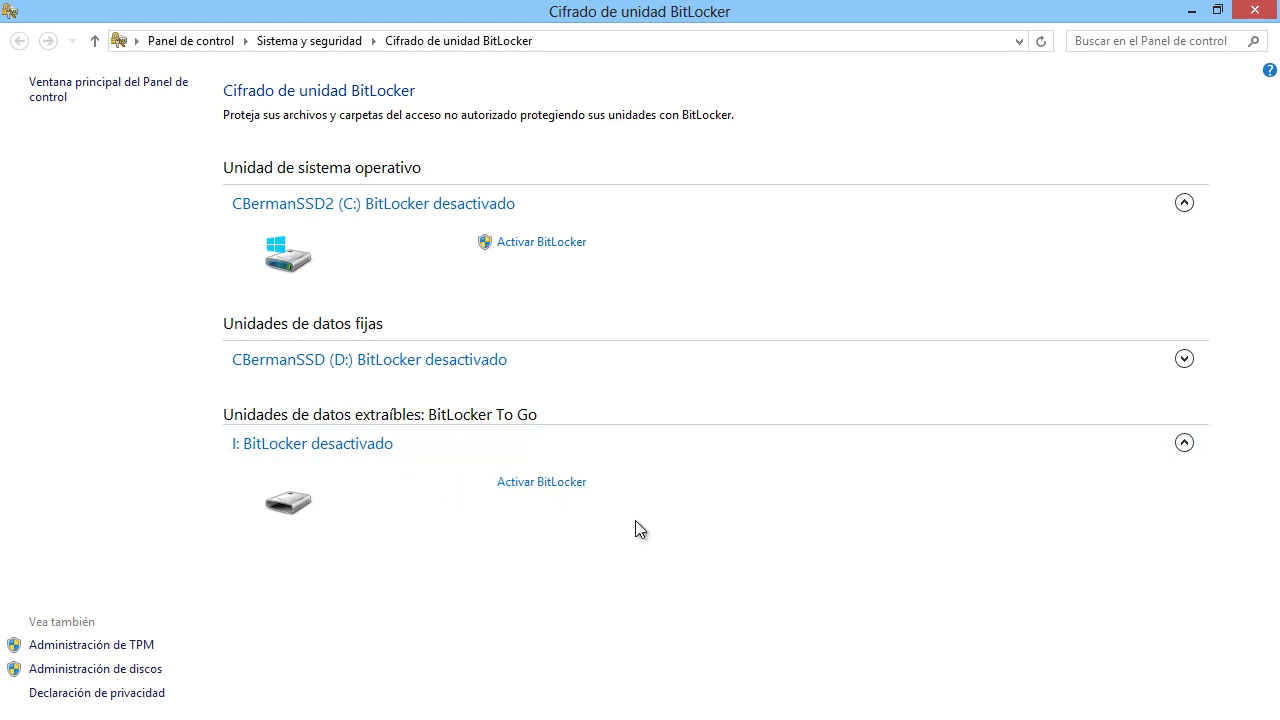
{"action": "left_click", "coordinate": [545, 485]}
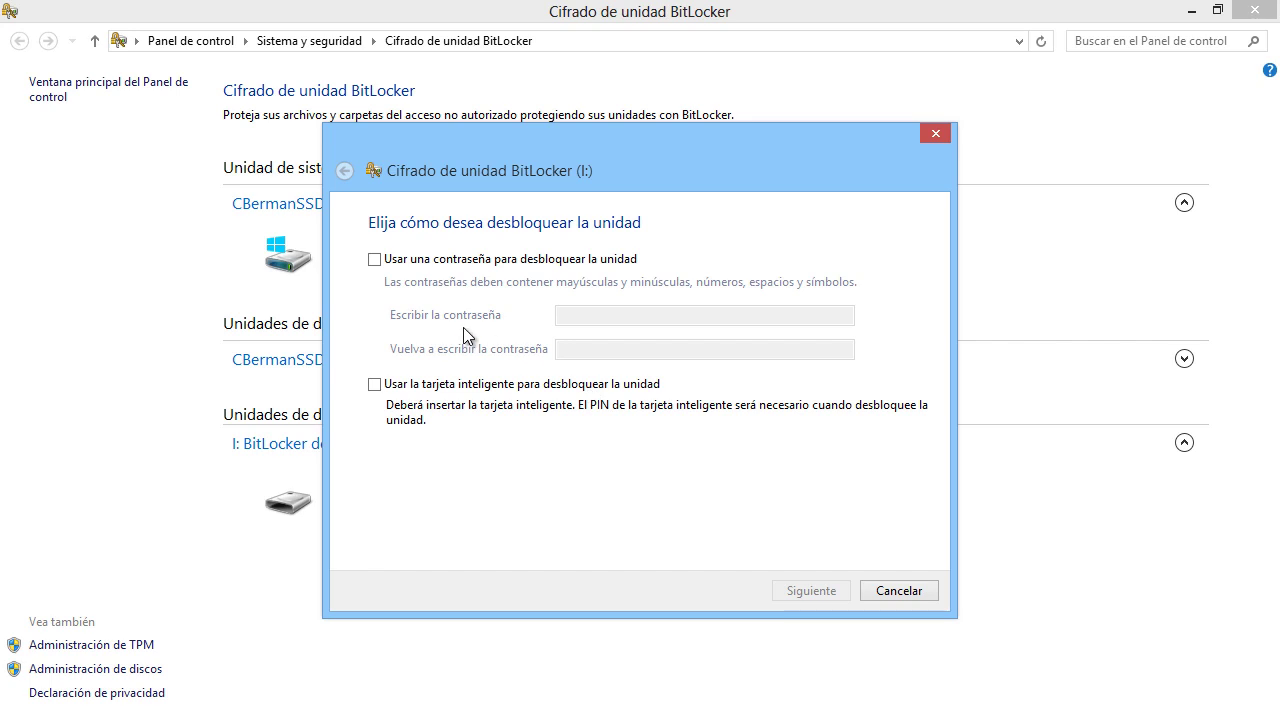
{"action": "left_click", "coordinate": [375, 260]}
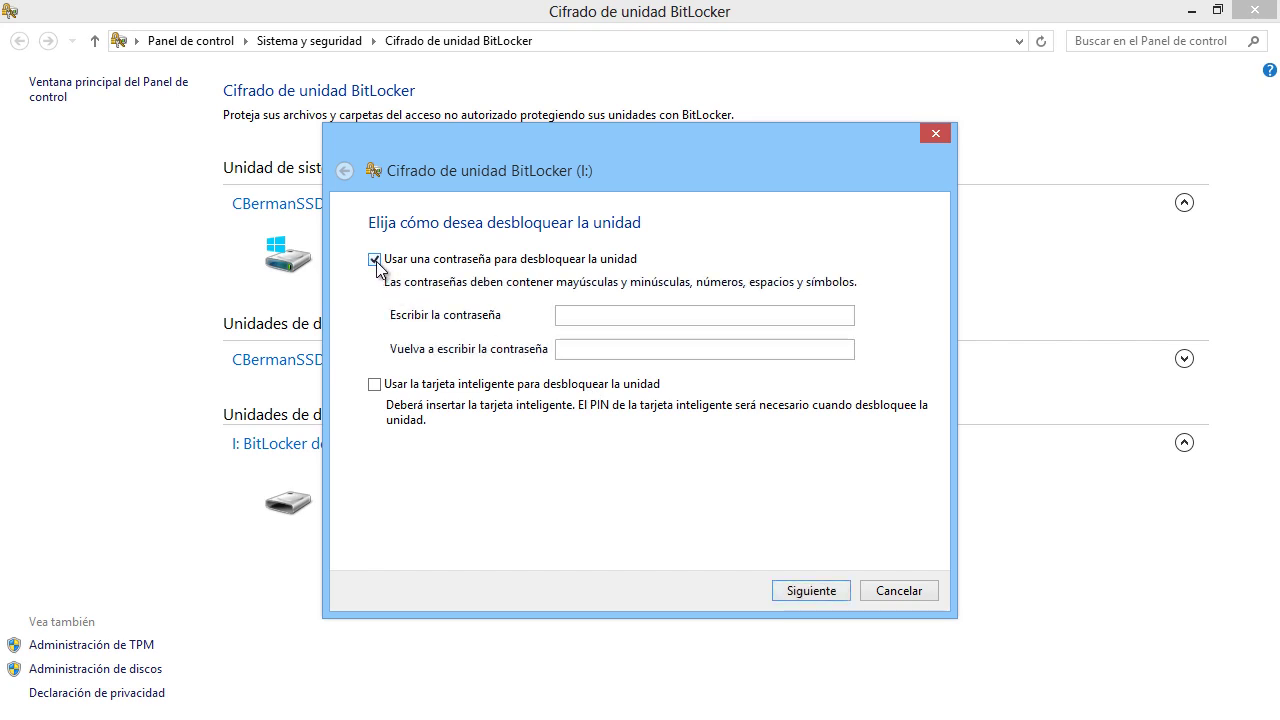
{"action": "left_click", "coordinate": [603, 316]}
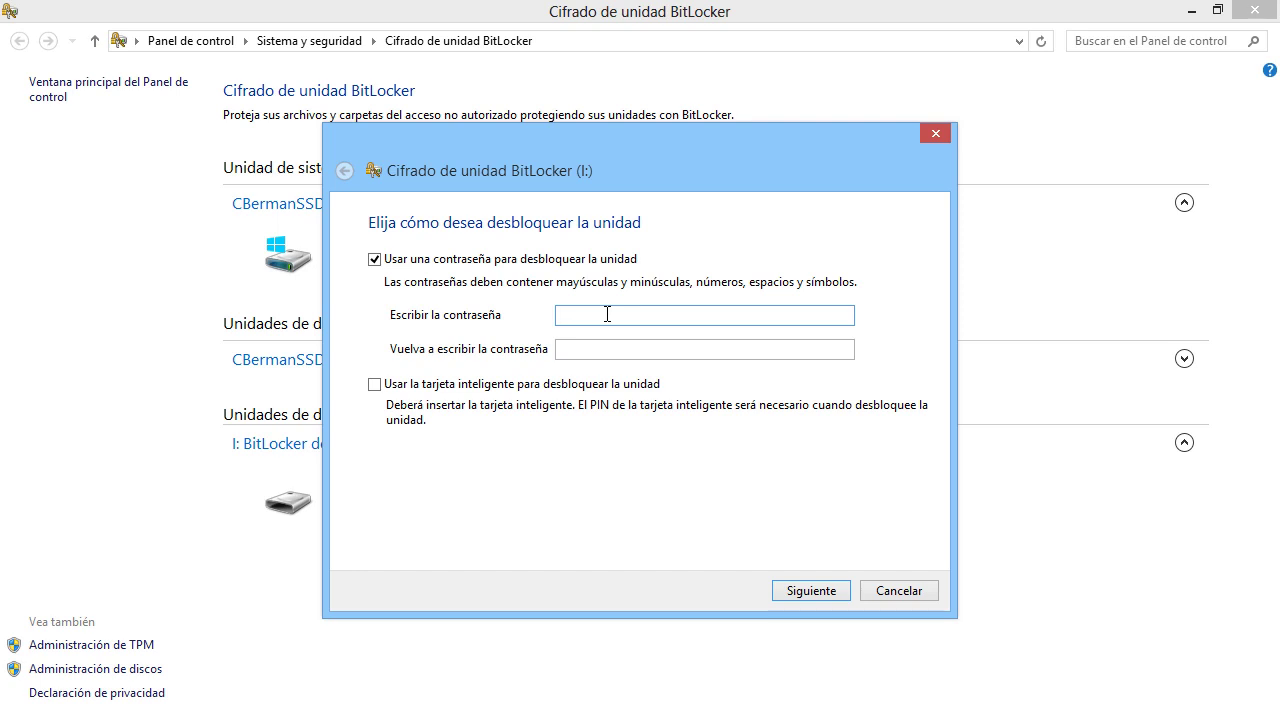
{"action": "type", "text": "**********"}
{"action": "key", "text": "Tab"}
{"action": "type", "text": "**********"}
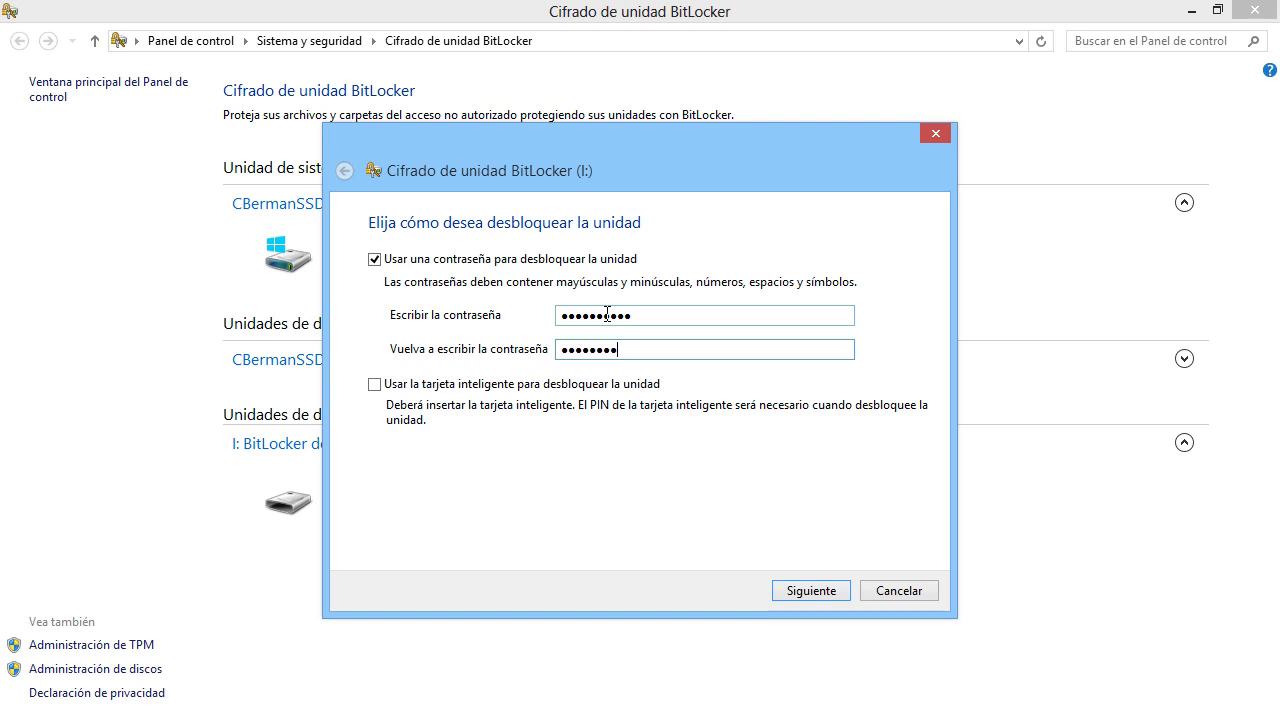
{"action": "left_click", "coordinate": [802, 592]}
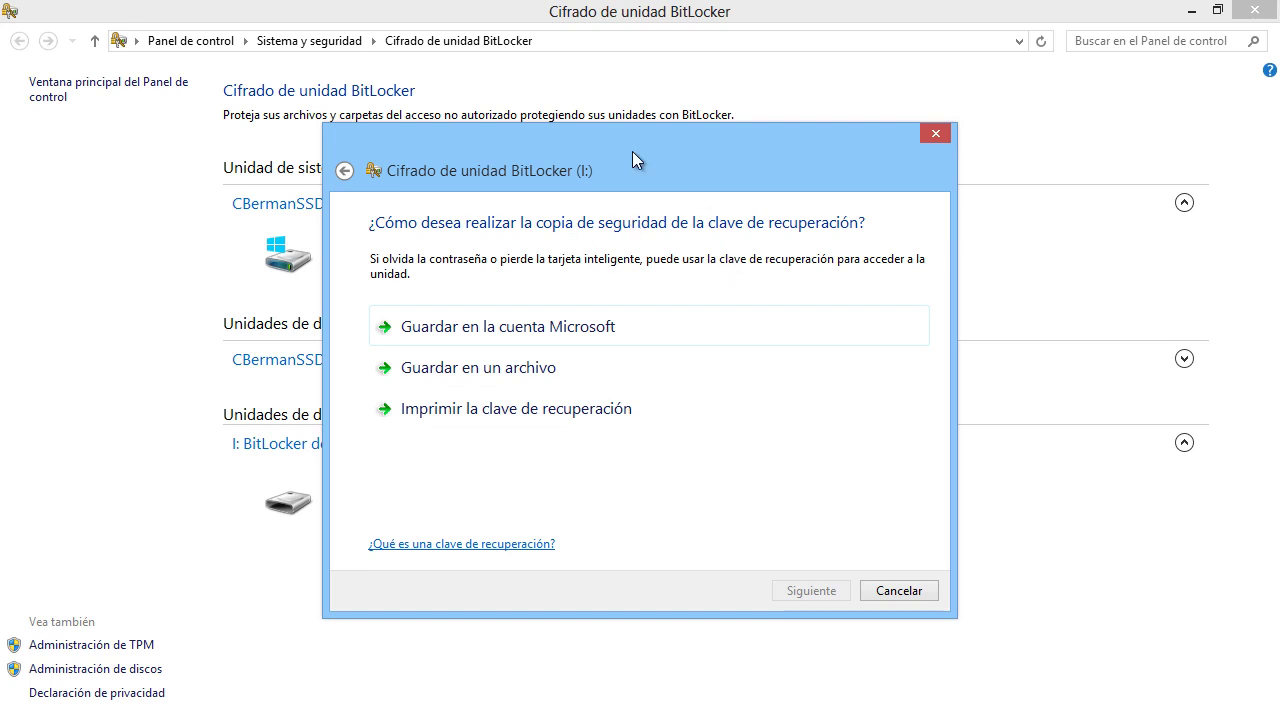
Step: Back up the recovery key as a text file in Documentos under the suggested name, and continue the encryption setup
{"action": "left_click_drag", "start_coordinate": [632, 151], "coordinate": [605, 94]}
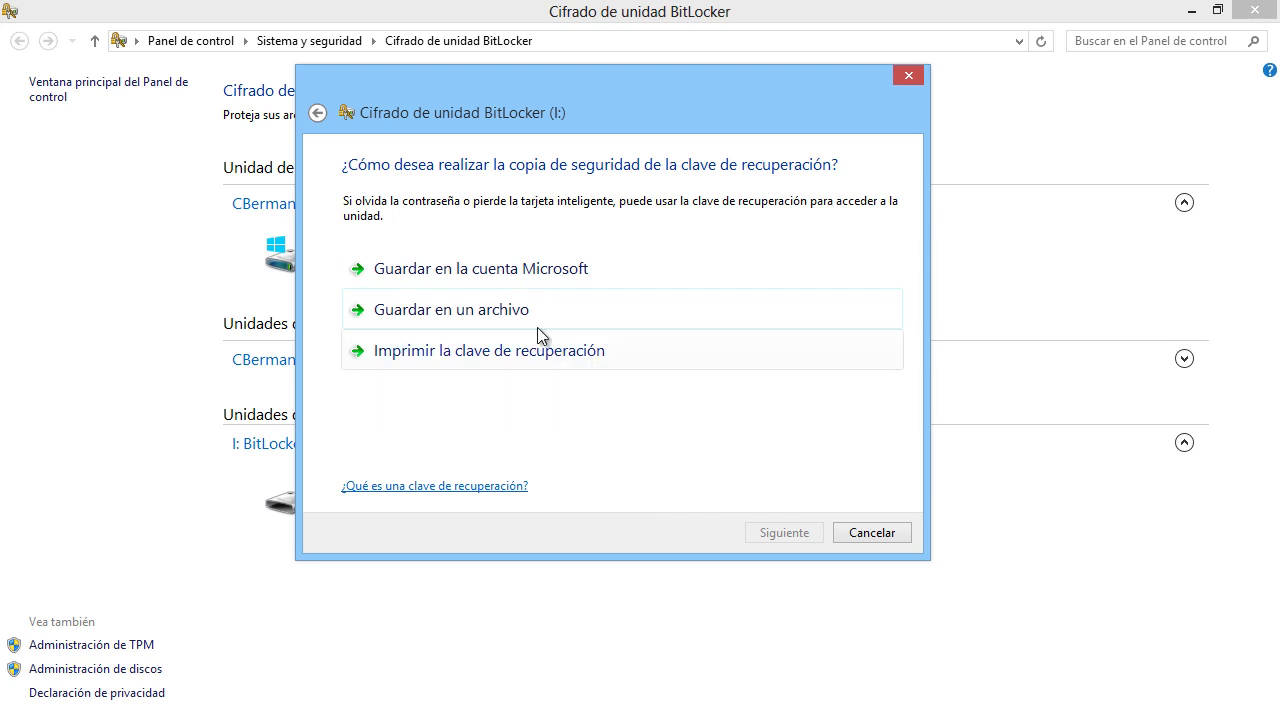
{"action": "left_click", "coordinate": [505, 313]}
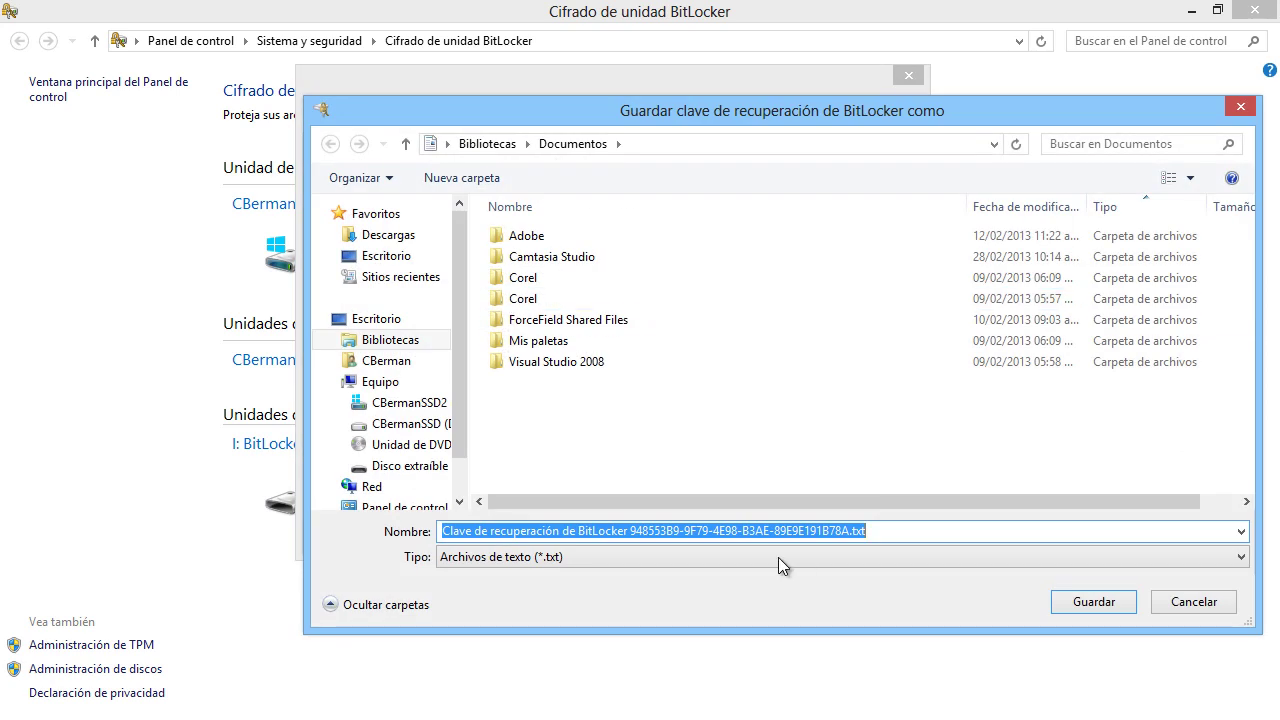
{"action": "left_click", "coordinate": [777, 527]}
{"action": "left_click_drag", "start_coordinate": [842, 527], "coordinate": [416, 537]}
{"action": "left_click", "coordinate": [874, 531]}
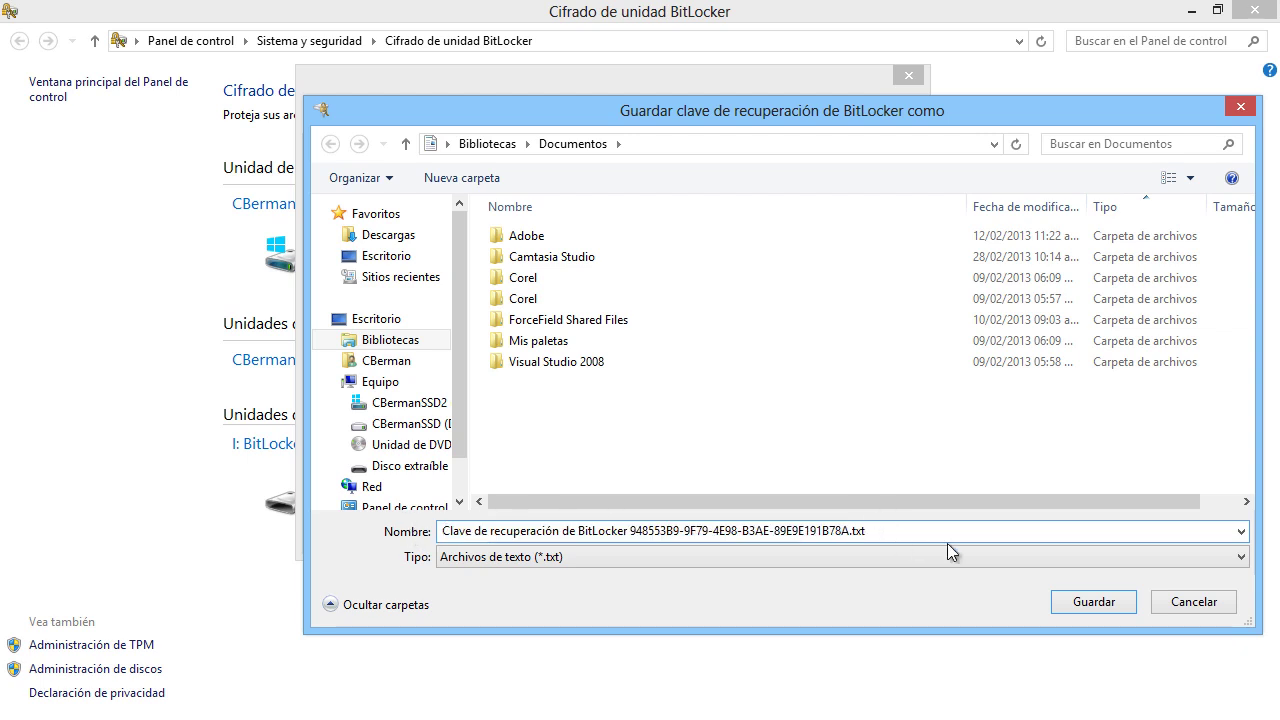
{"action": "left_click", "coordinate": [1094, 600]}
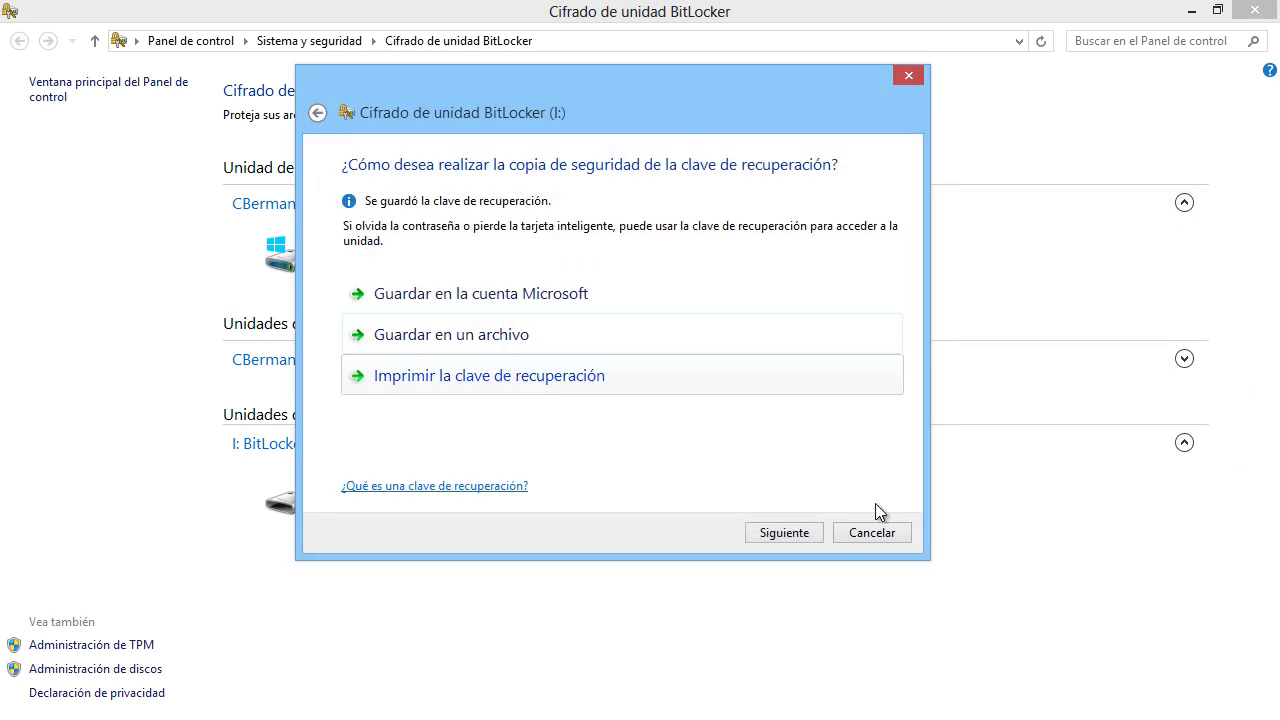
{"action": "left_click", "coordinate": [779, 532]}
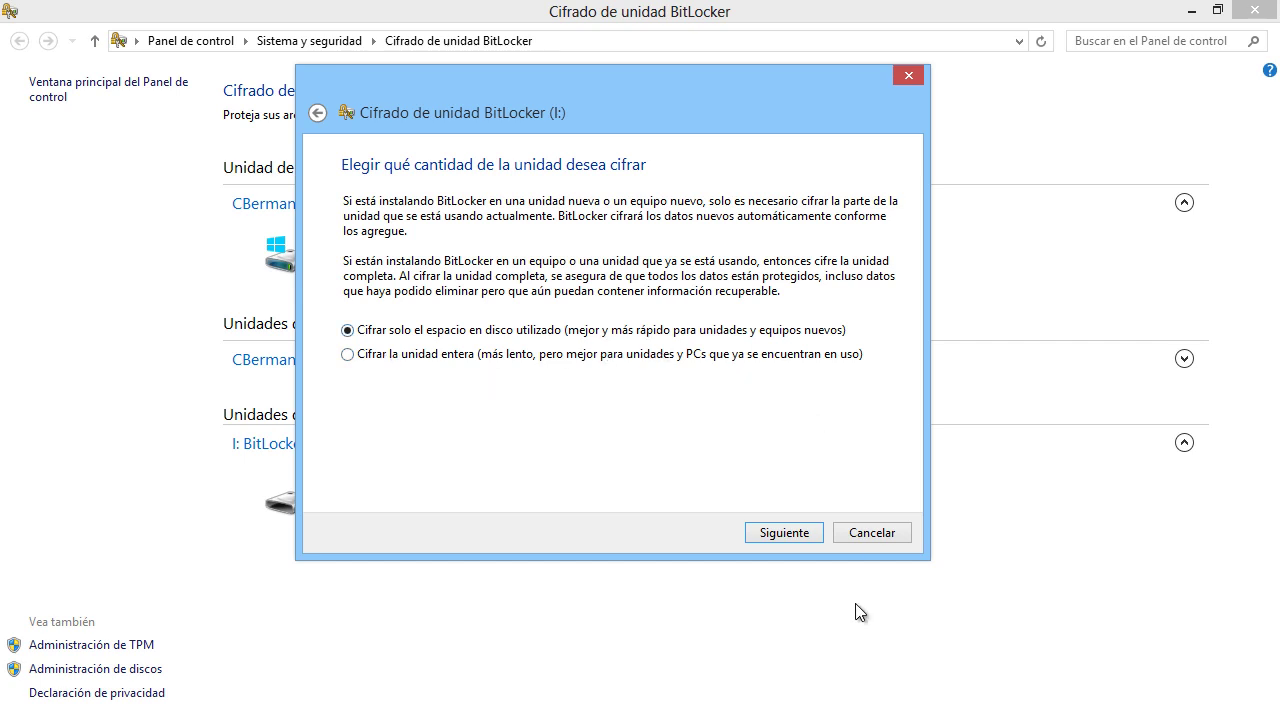
Step: Encrypt only the used disk space of drive I: and dismiss the completion dialog
{"action": "left_click", "coordinate": [789, 533]}
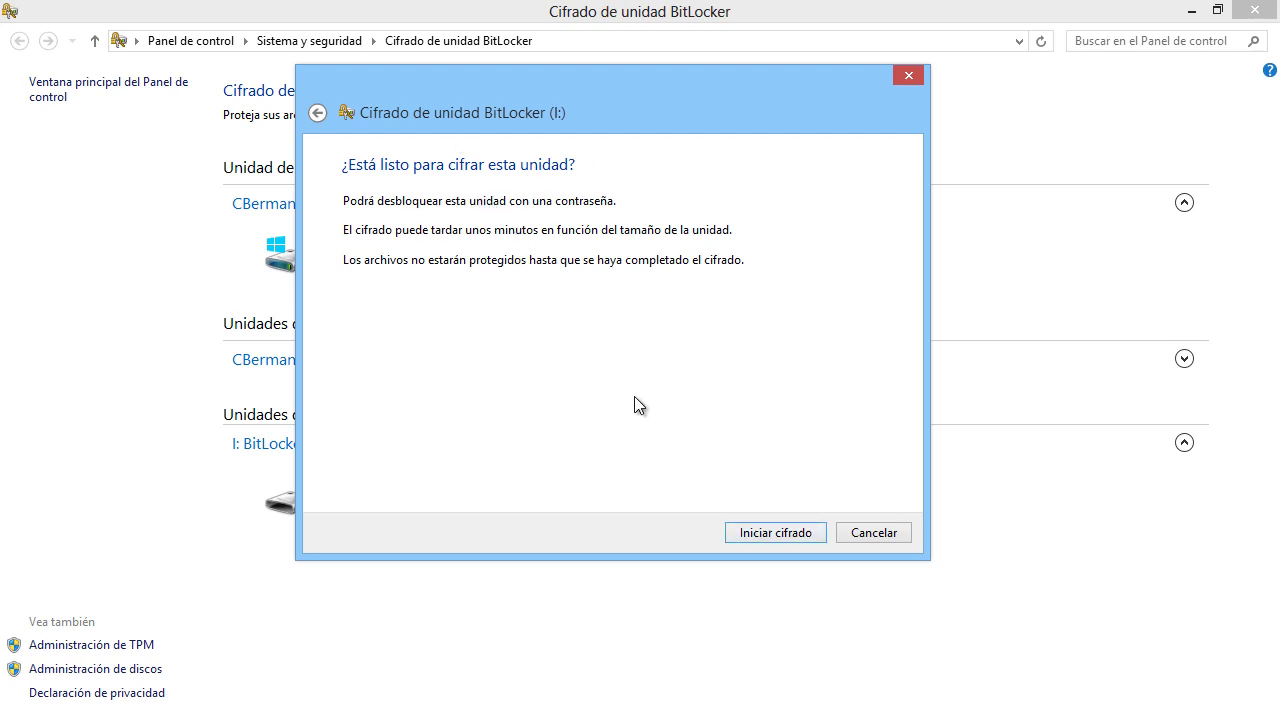
{"action": "left_click", "coordinate": [766, 532]}
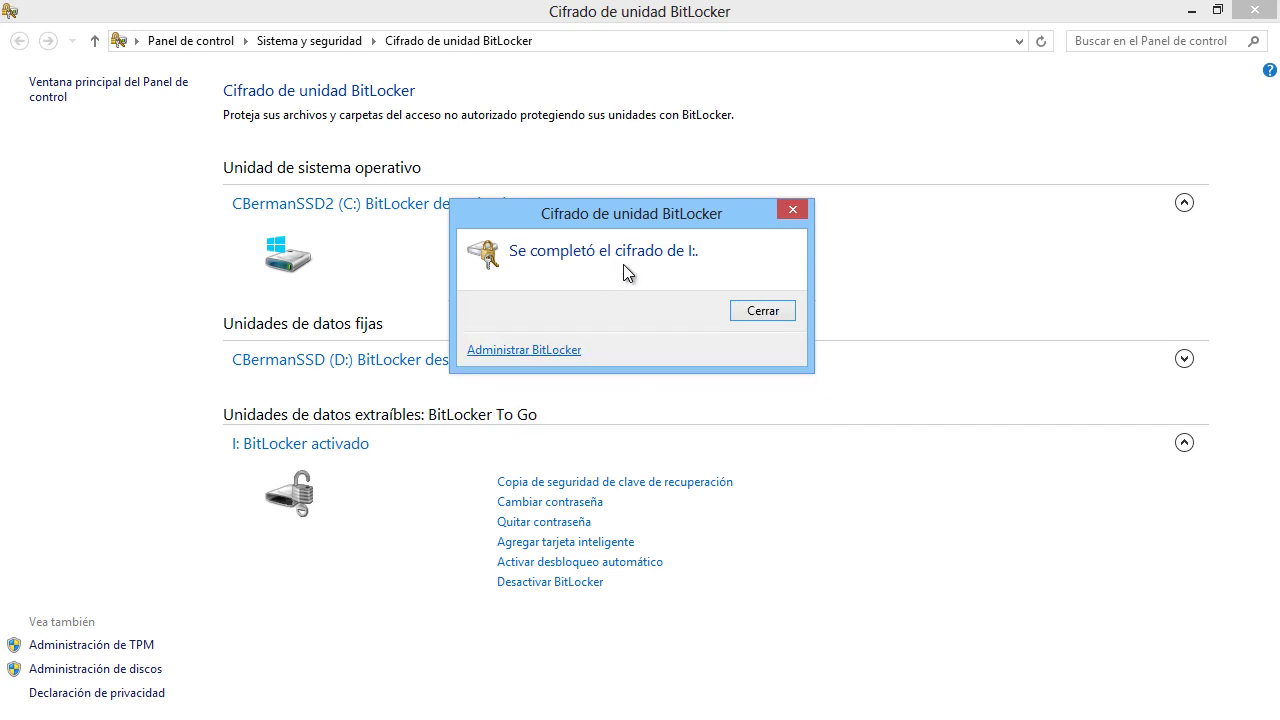
{"action": "left_click", "coordinate": [777, 311]}
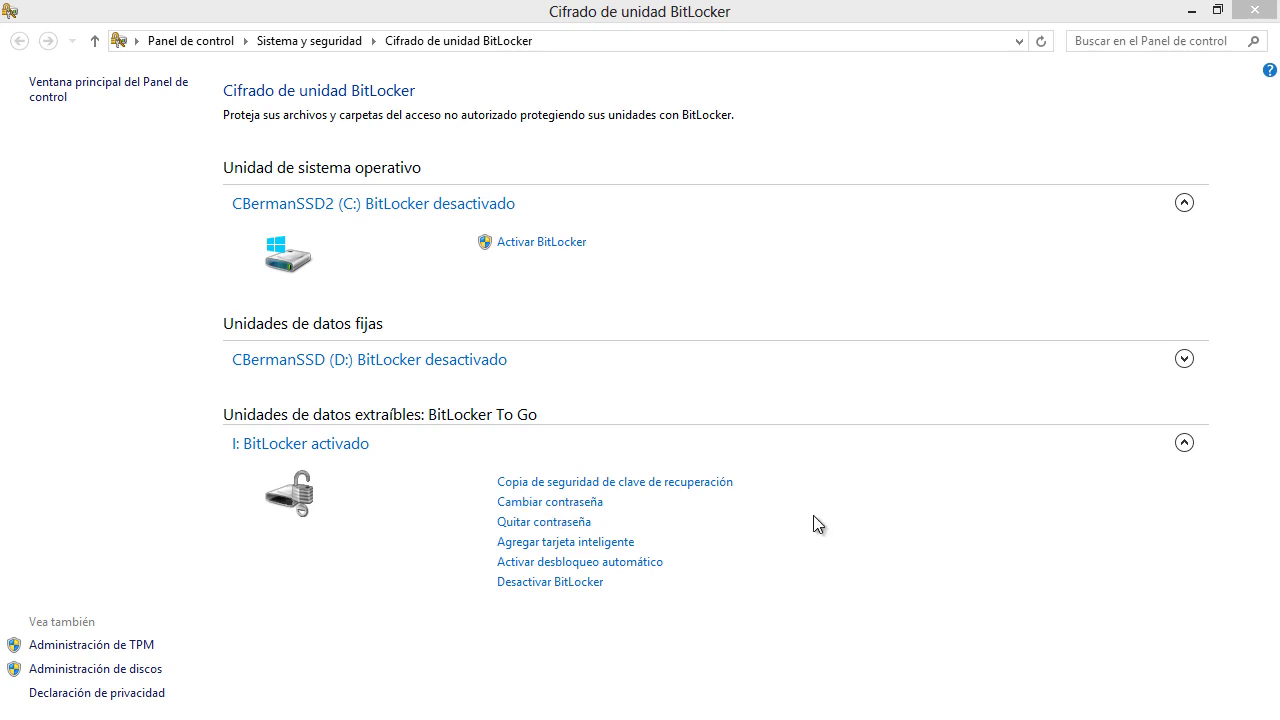
{"action": "left_click", "coordinate": [530, 522]}
{"action": "left_click", "coordinate": [1011, 11]}
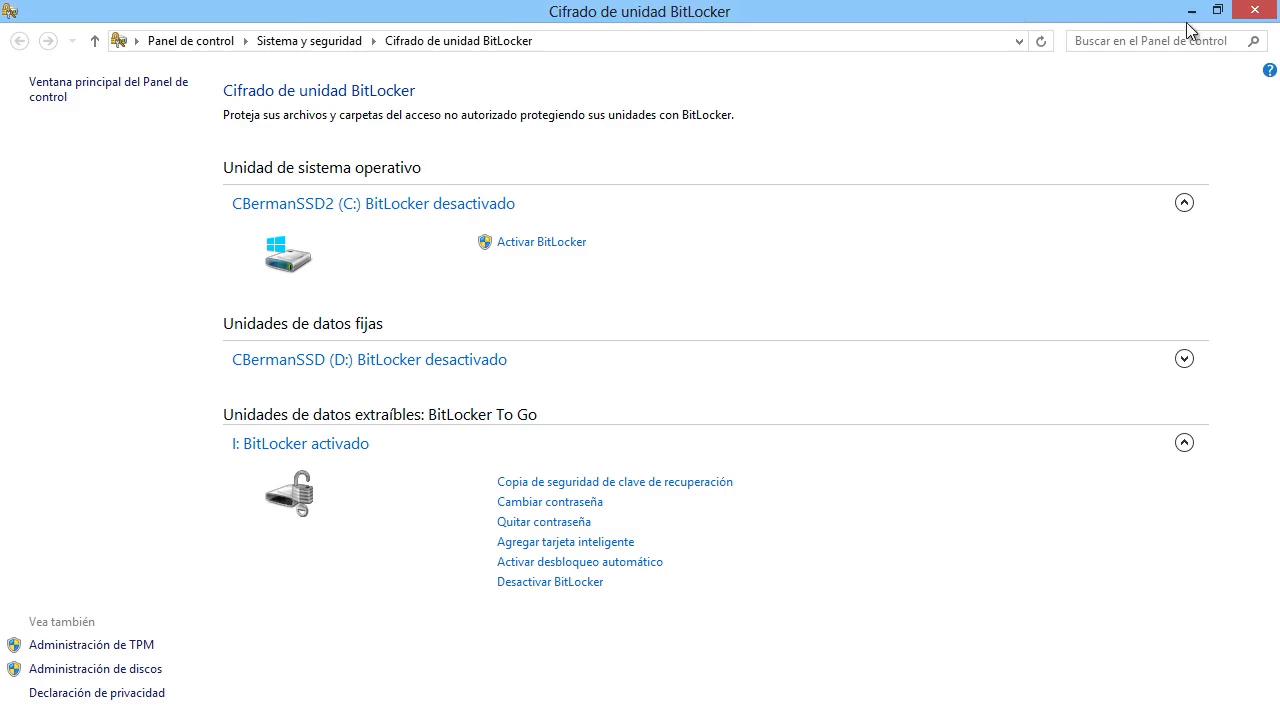
Step: Minimize the BitLocker settings, open xxx.txt on removable drive I: to check access, and close the file
{"action": "left_click", "coordinate": [1191, 11]}
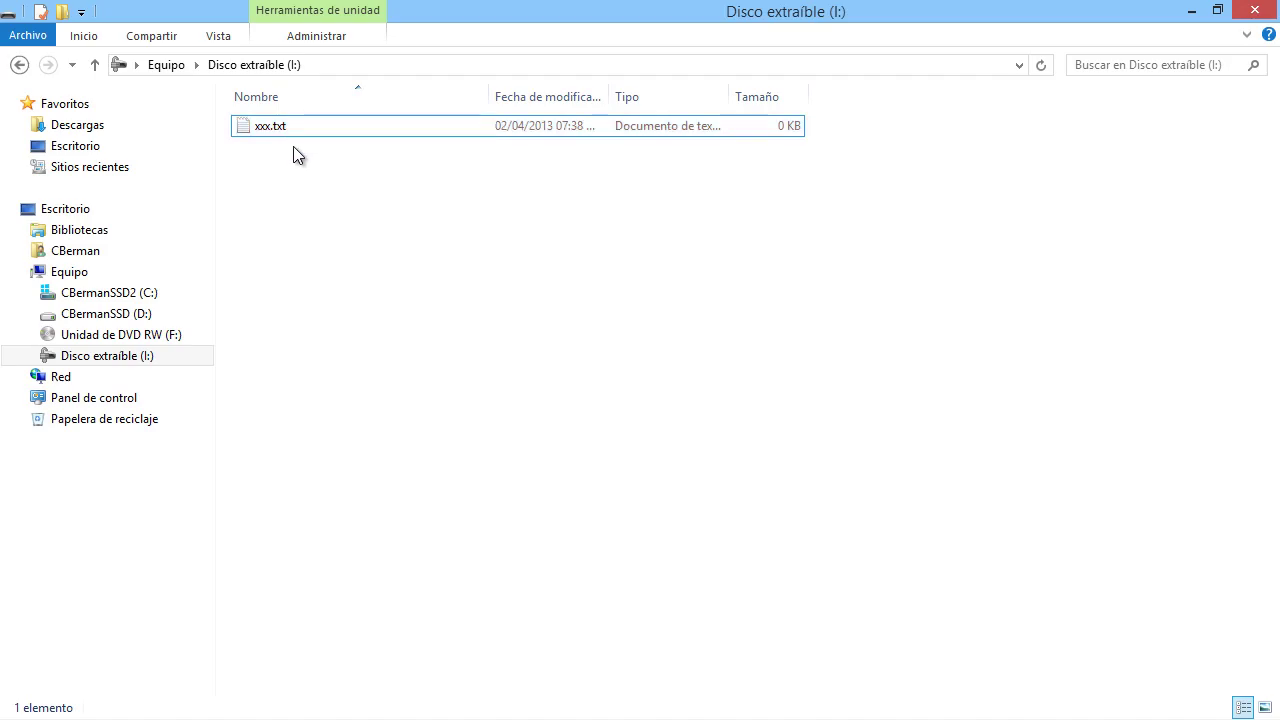
{"action": "double_click", "coordinate": [280, 128]}
{"action": "left_click_drag", "start_coordinate": [897, 231], "coordinate": [608, 167]}
{"action": "left_click", "coordinate": [1222, 178]}
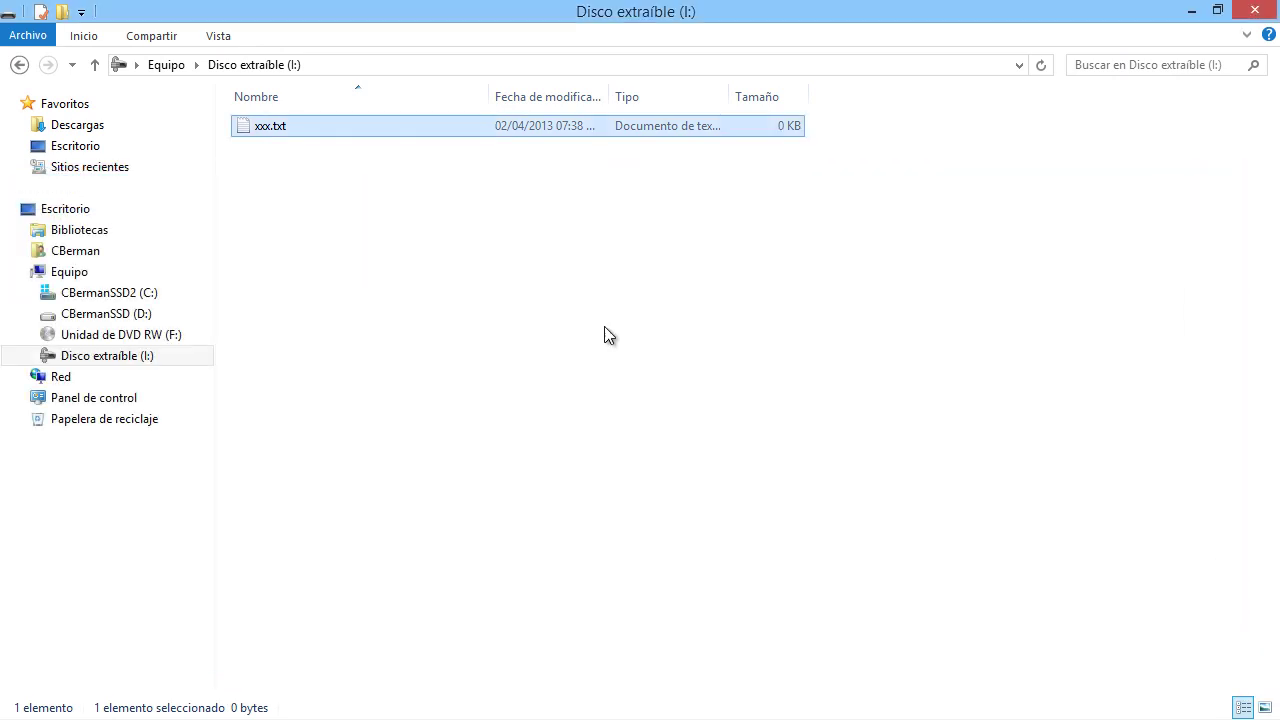
{"action": "left_click", "coordinate": [539, 282]}
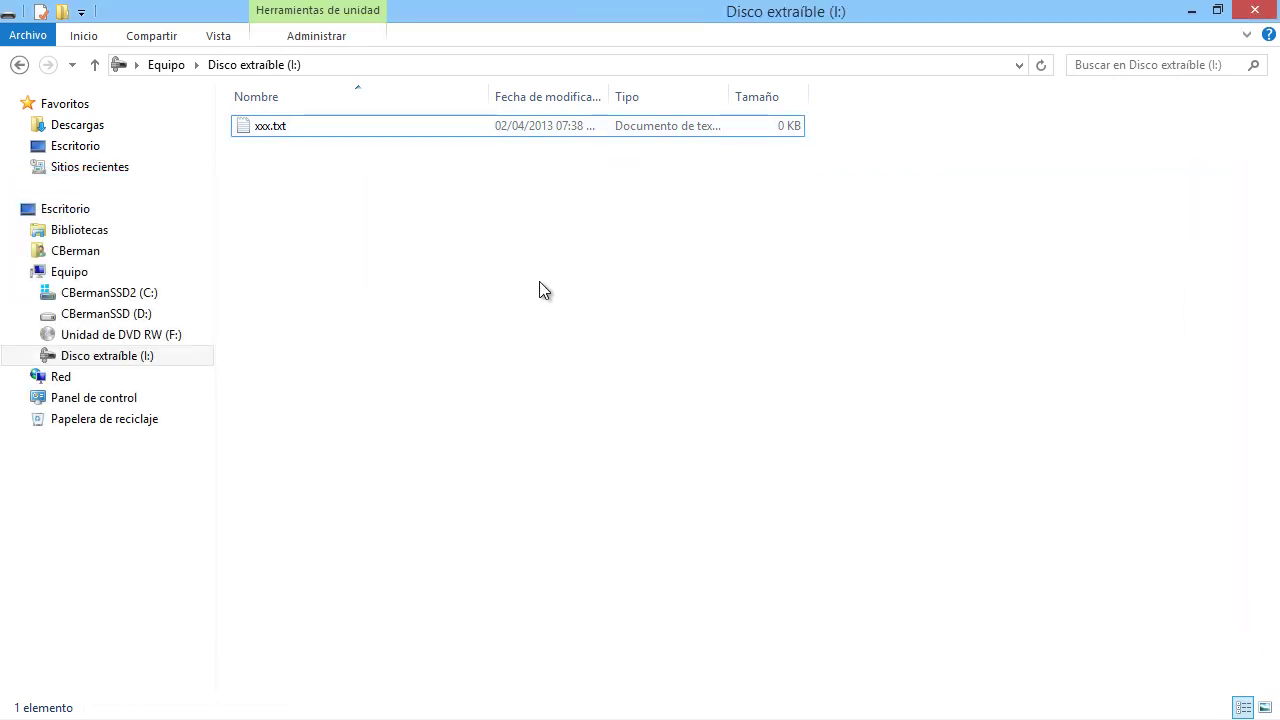
Step: Eject removable drive I:
{"action": "right_click", "coordinate": [120, 358]}
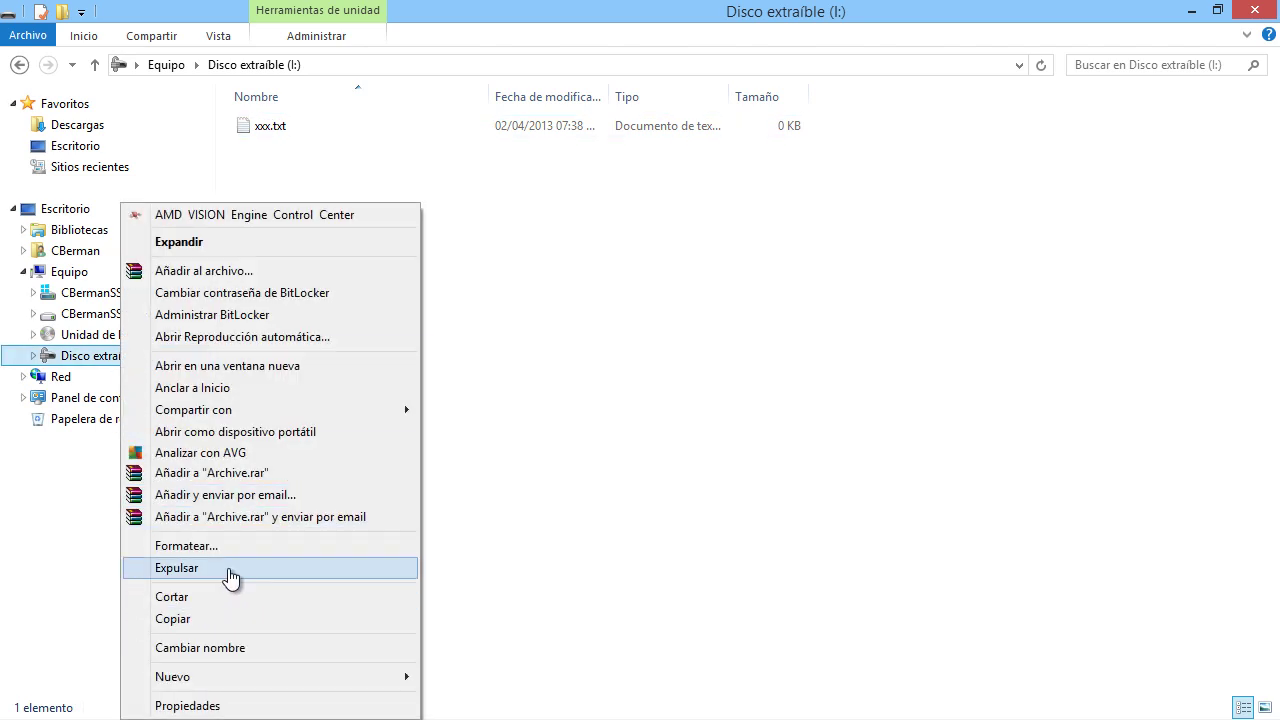
{"action": "left_click", "coordinate": [230, 570]}
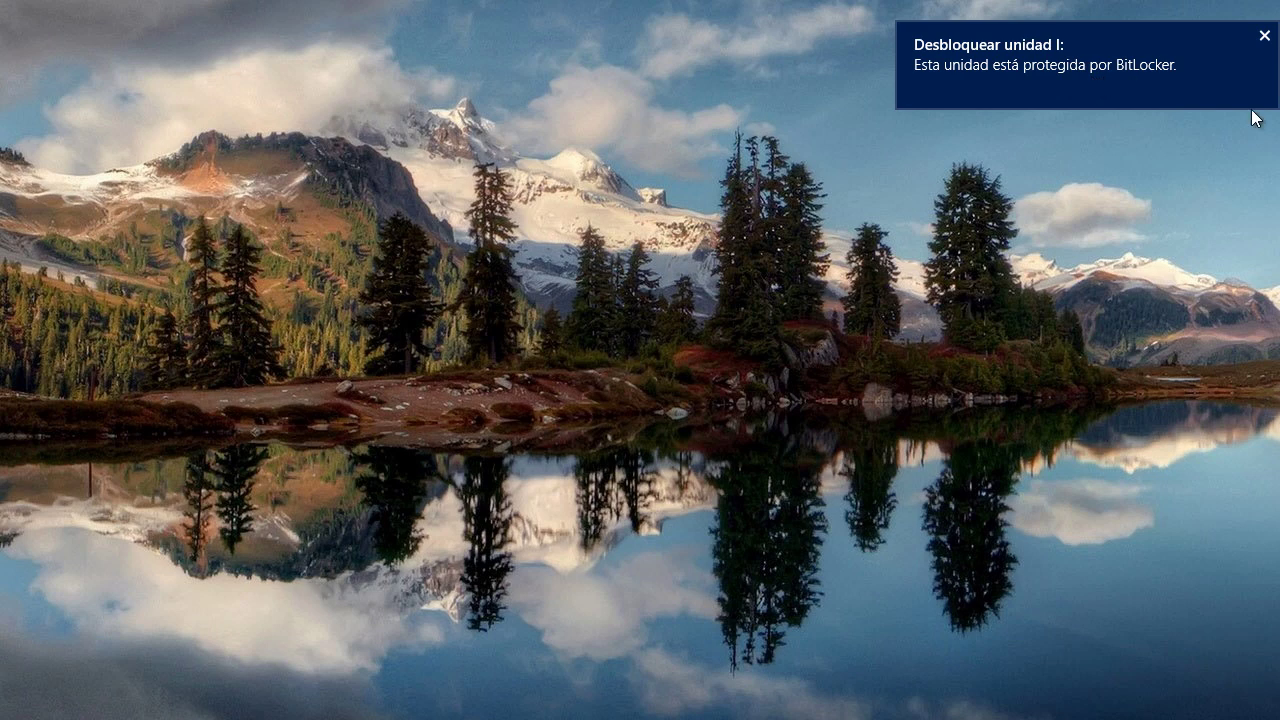
Step: Open Equipo in File Explorer, try to access the locked removable drive I:, and dismiss the error dialog
{"action": "key", "text": "super+e"}
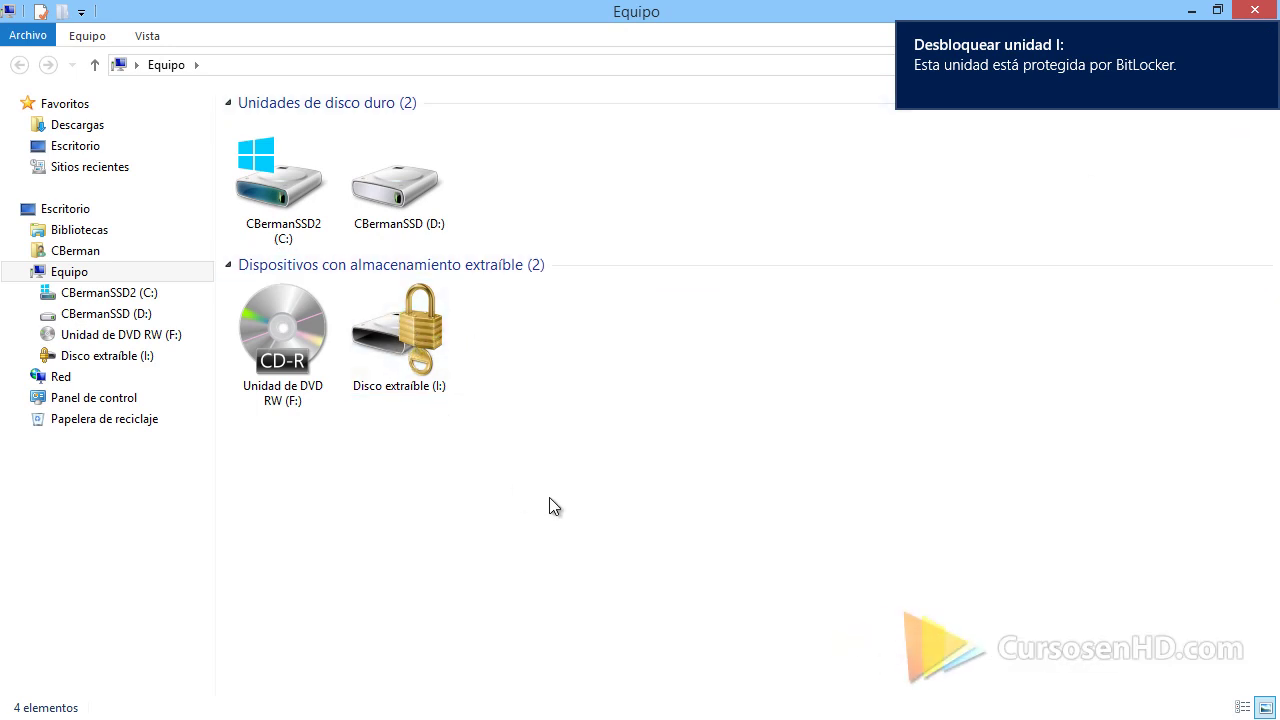
{"action": "left_click", "coordinate": [110, 355]}
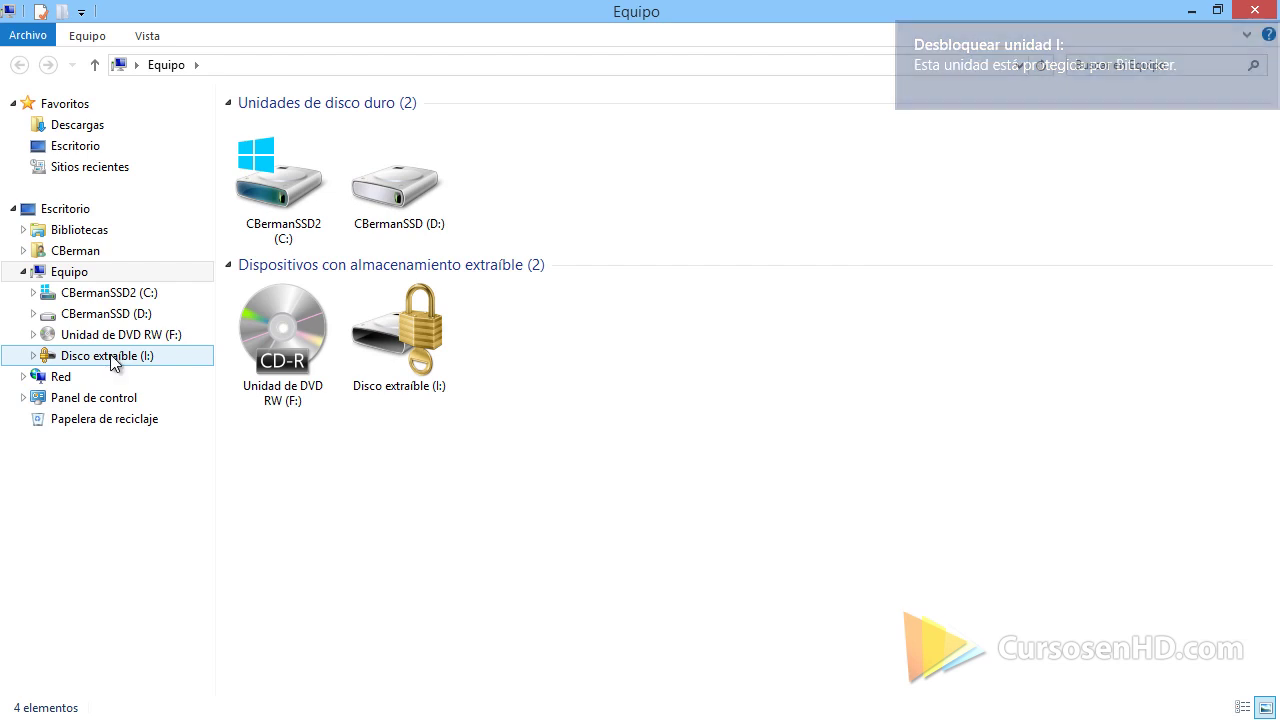
{"action": "left_click_drag", "start_coordinate": [661, 268], "coordinate": [643, 206]}
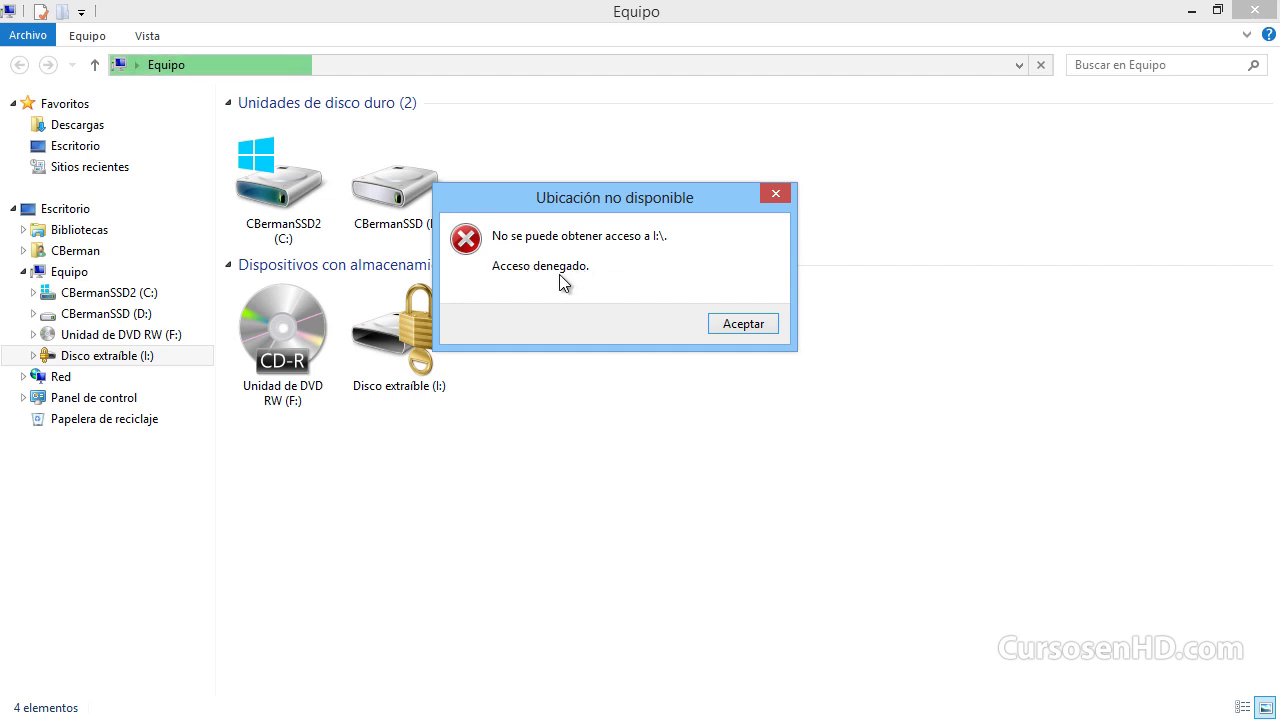
{"action": "left_click", "coordinate": [745, 324]}
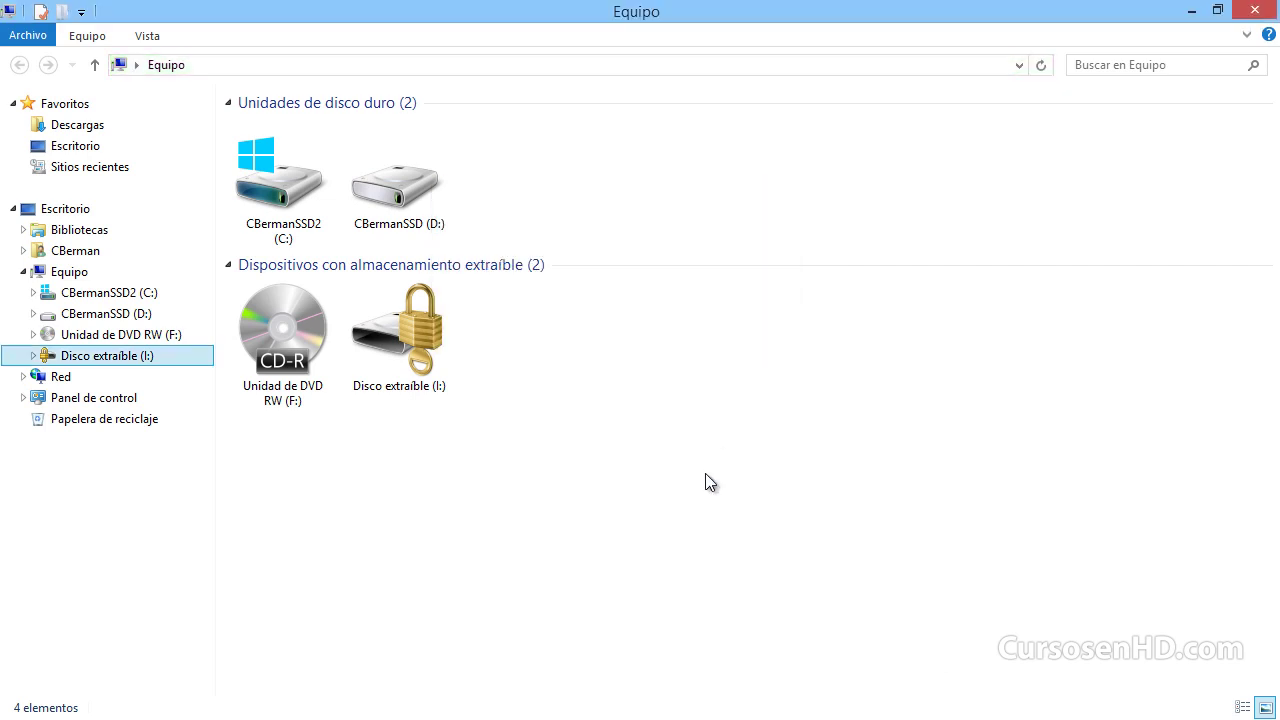
Step: Unlock removable drive I: by pasting the BitLocker password, and open the drive to view its files
{"action": "right_click", "coordinate": [135, 358]}
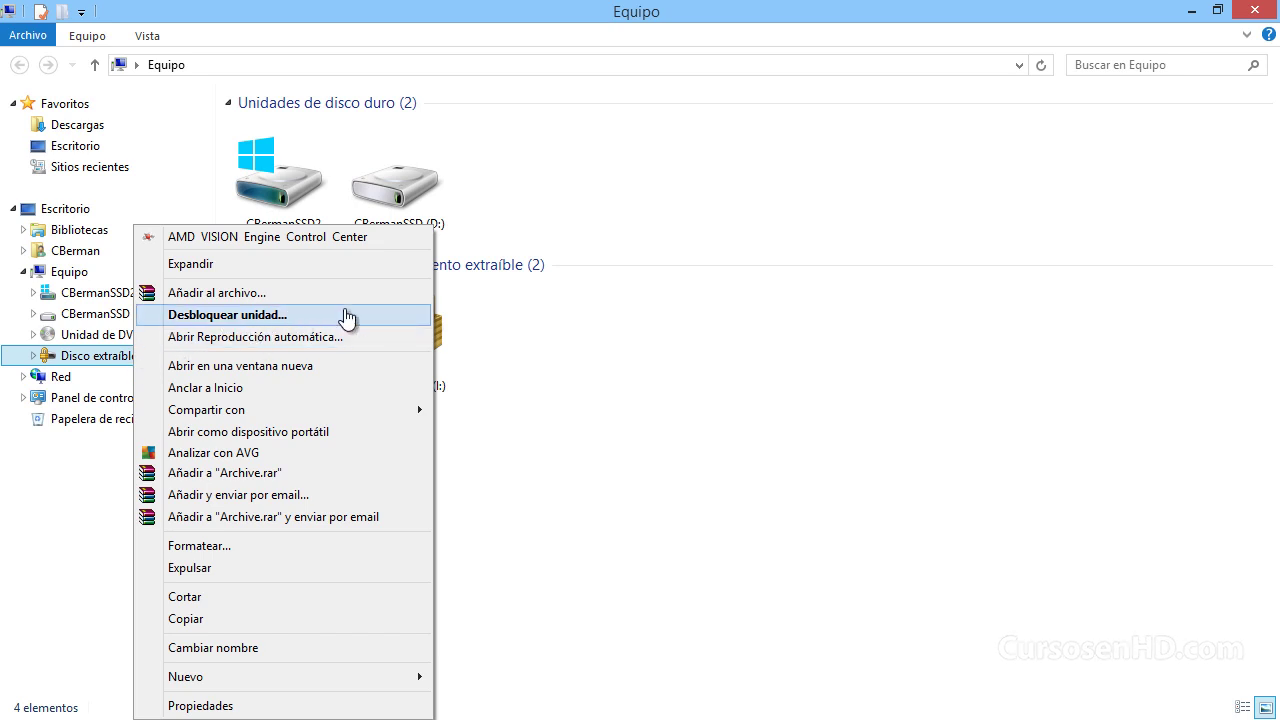
{"action": "left_click", "coordinate": [345, 316]}
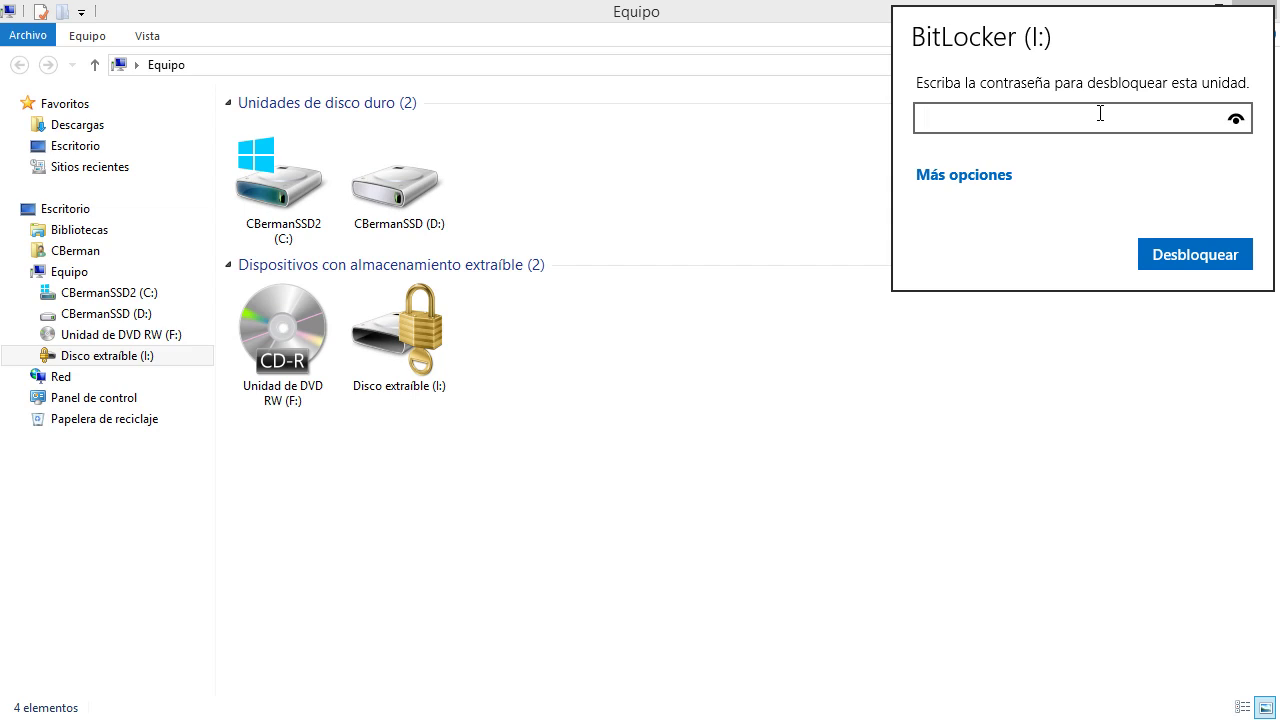
{"action": "key", "text": "ctrl+v"}
{"action": "left_click", "coordinate": [1177, 255]}
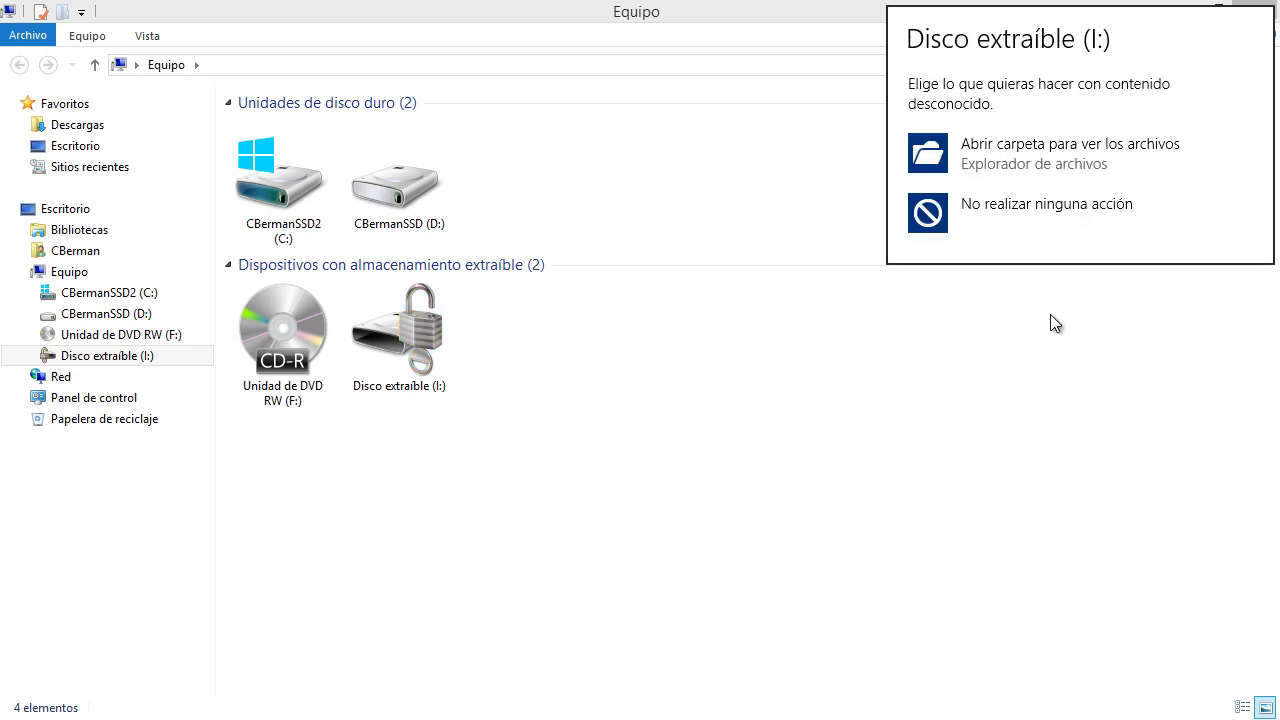
{"action": "left_click", "coordinate": [105, 360]}
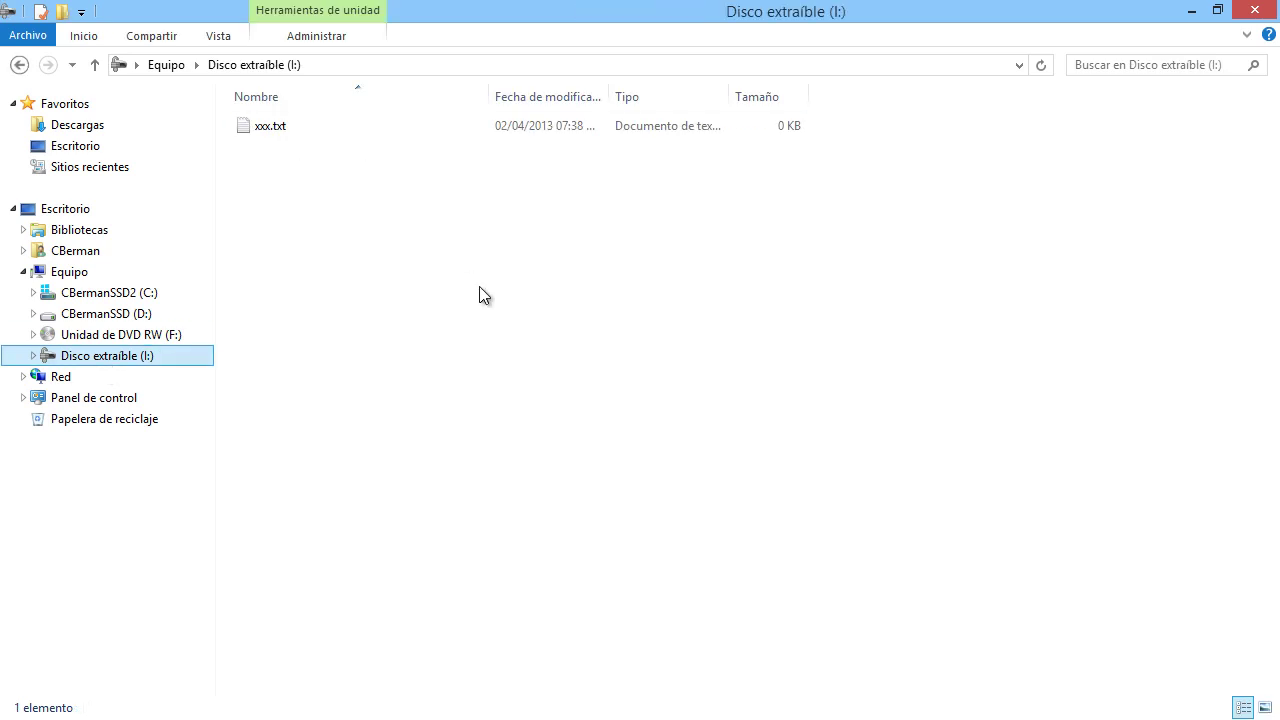
Step: Eject the unlocked removable drive I: so it can be reconnected
{"action": "right_click", "coordinate": [120, 356]}
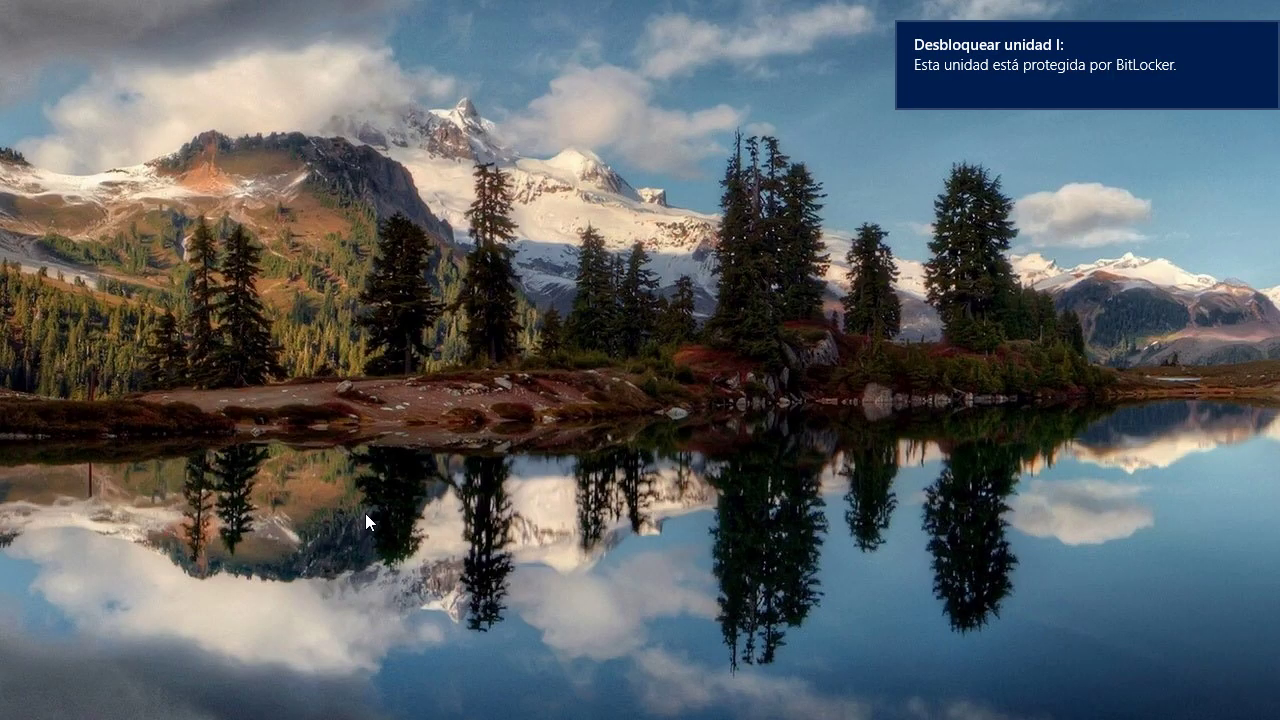
Step: Open the BitLocker unlock prompt for drive I:, expand its extra options, and view the recovery key entry before returning to the password prompt
{"action": "left_click", "coordinate": [1000, 62]}
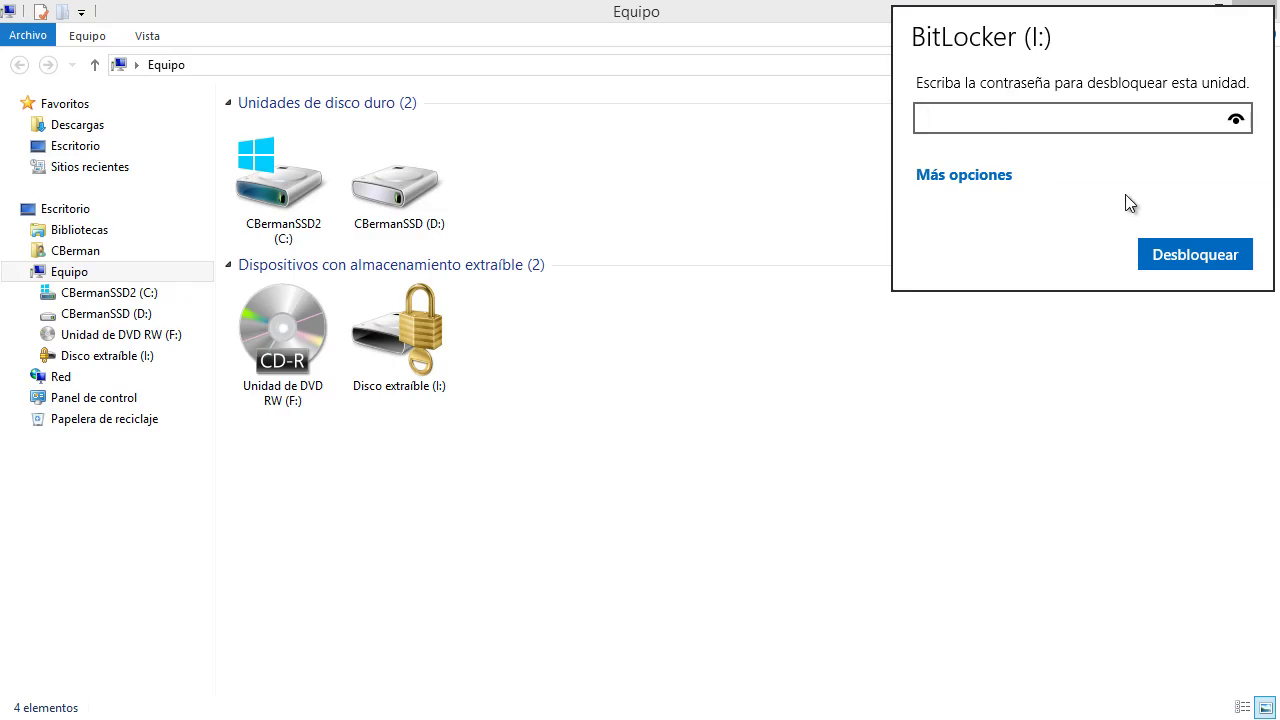
{"action": "left_click", "coordinate": [988, 175]}
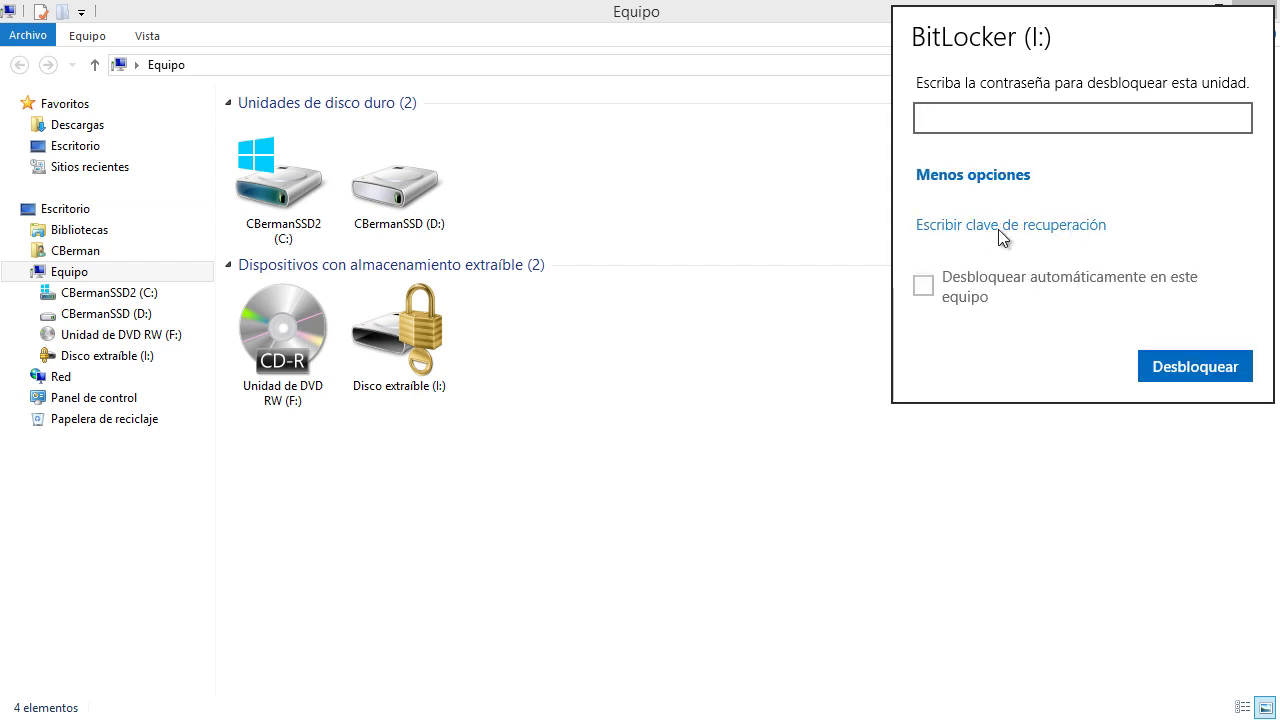
{"action": "left_click", "coordinate": [1054, 226]}
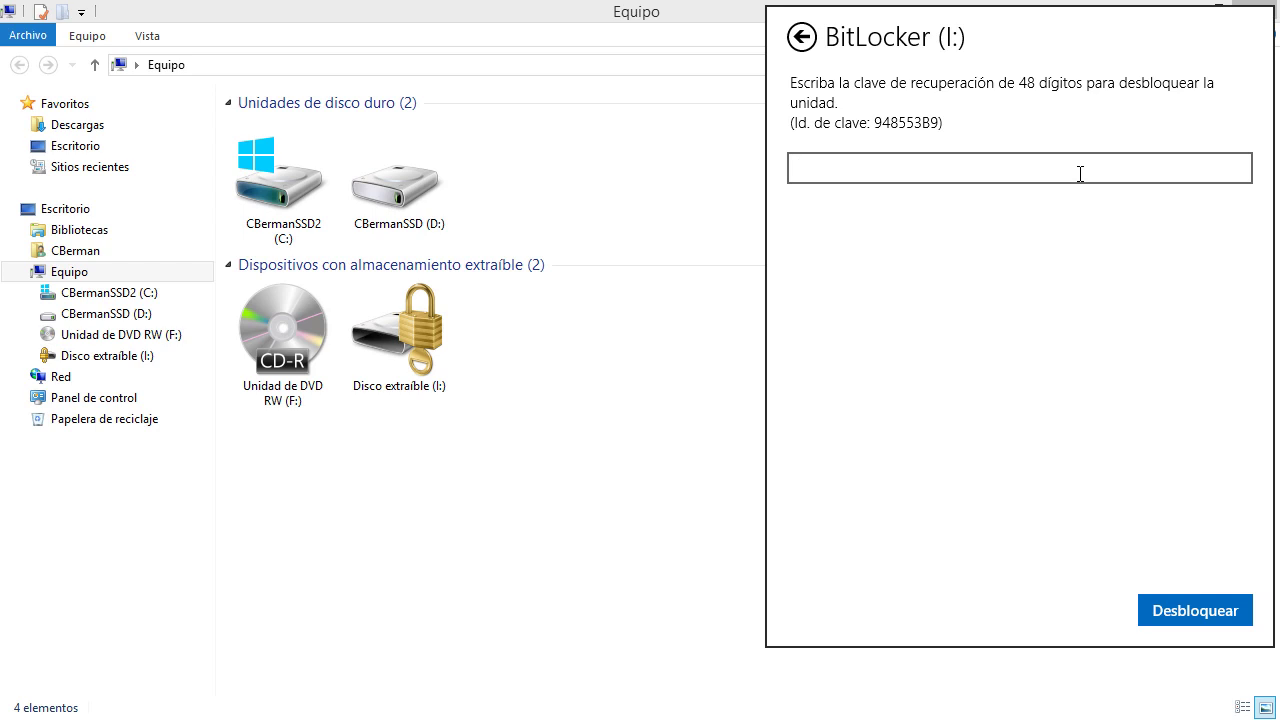
{"action": "key", "text": "Escape"}
Step: Select automatic unlocking on this computer for drive I:, dismiss the BitLocker prompt without unlocking, and close the Equipo window
{"action": "left_click", "coordinate": [923, 287]}
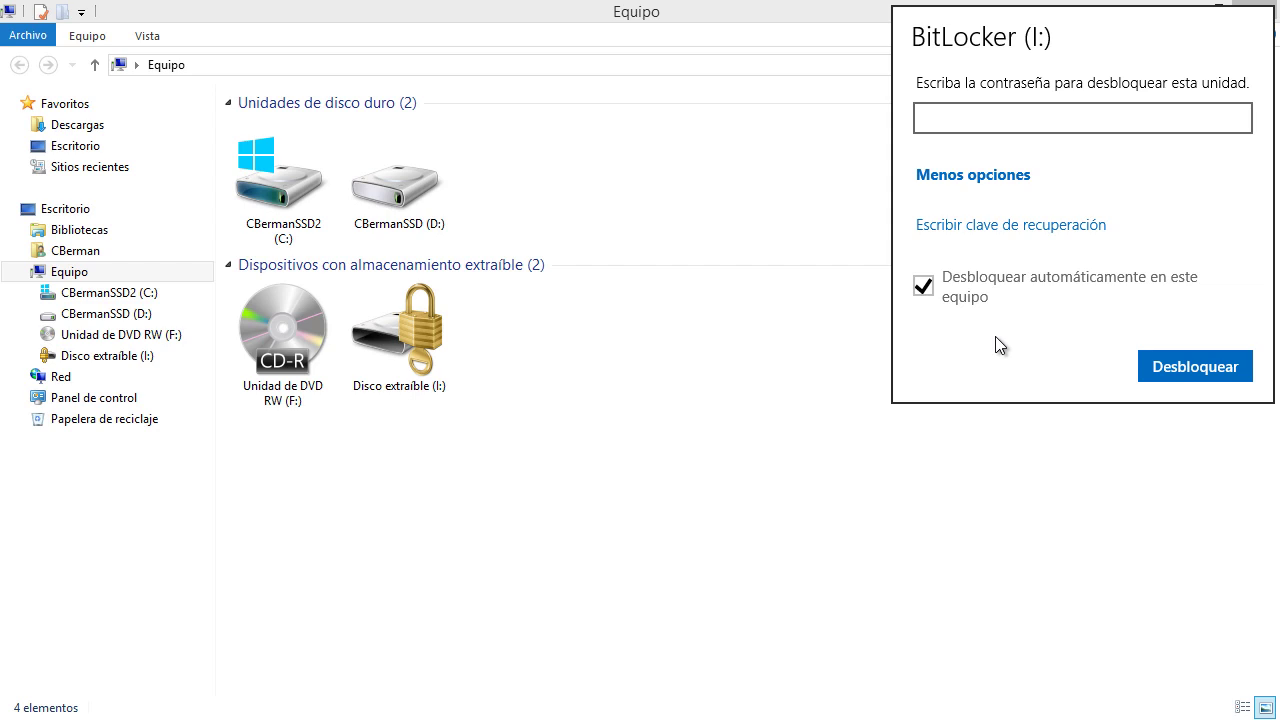
{"action": "left_click", "coordinate": [849, 262]}
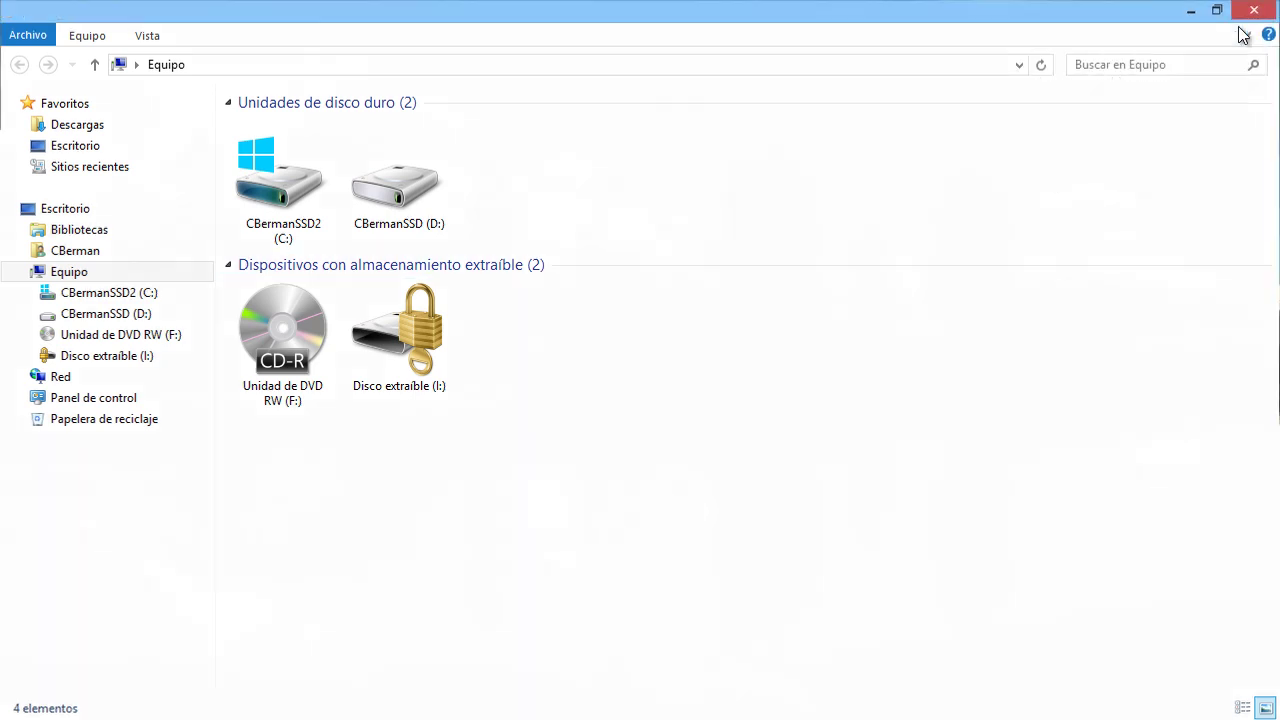
{"action": "left_click", "coordinate": [1253, 10]}
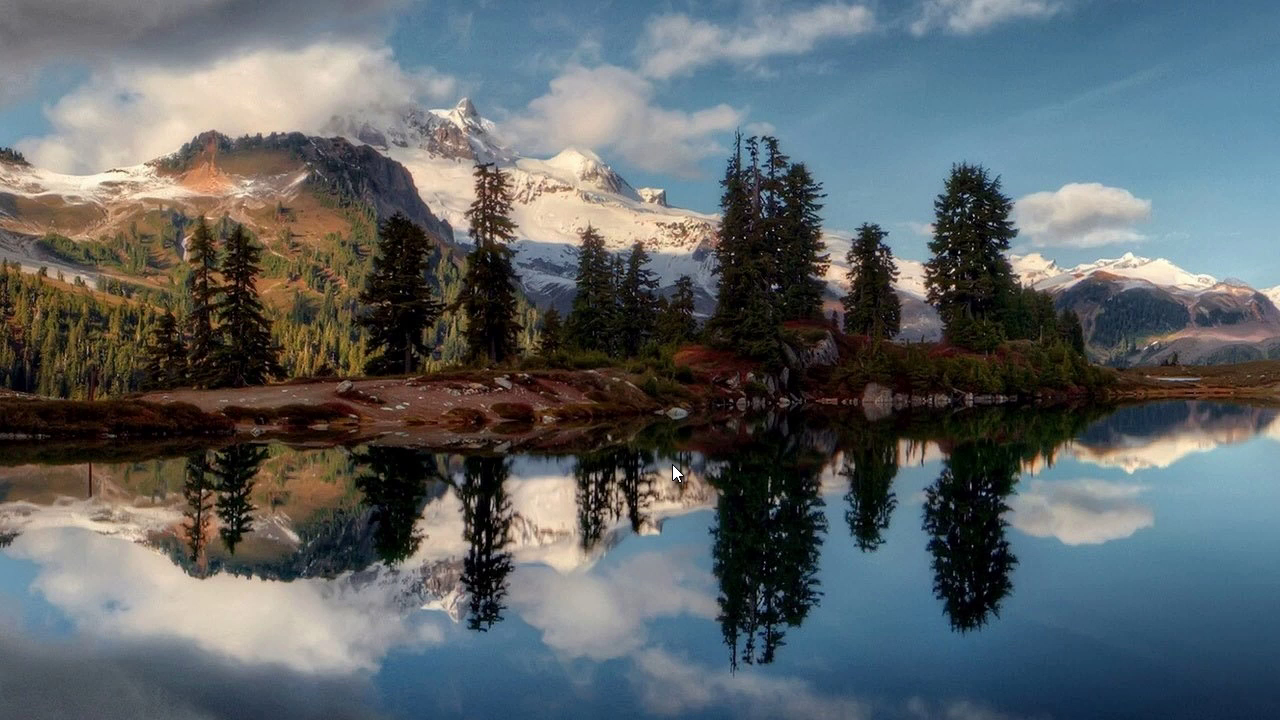